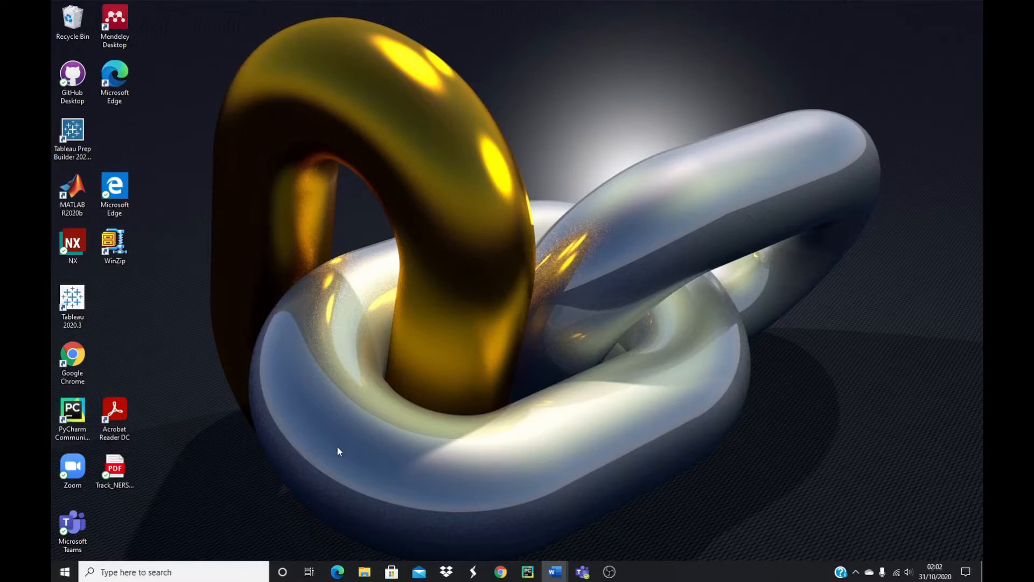
Open PowerPoint and create a blank presentation
click(156, 572)
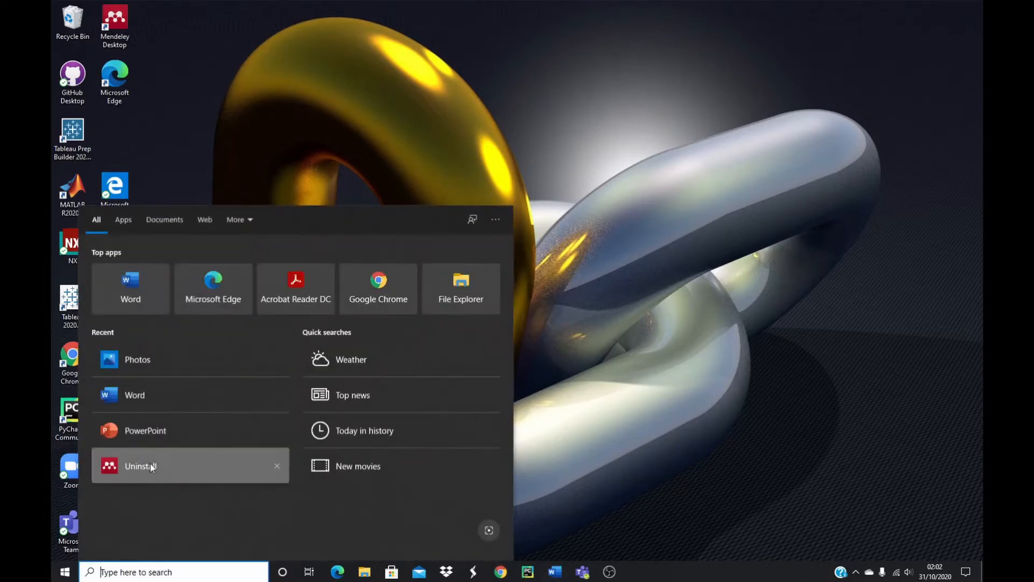
click(159, 431)
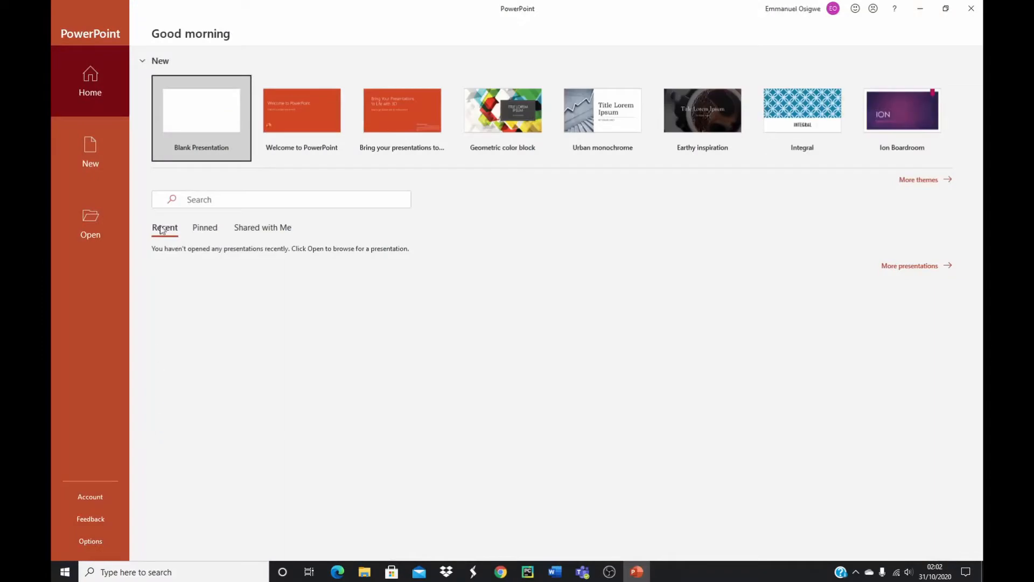
click(204, 124)
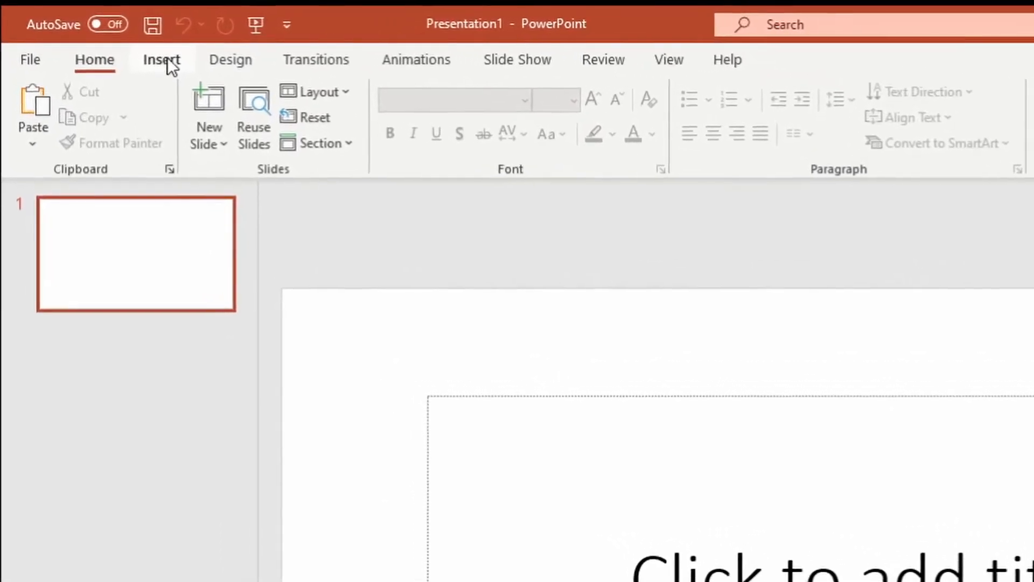
click(168, 61)
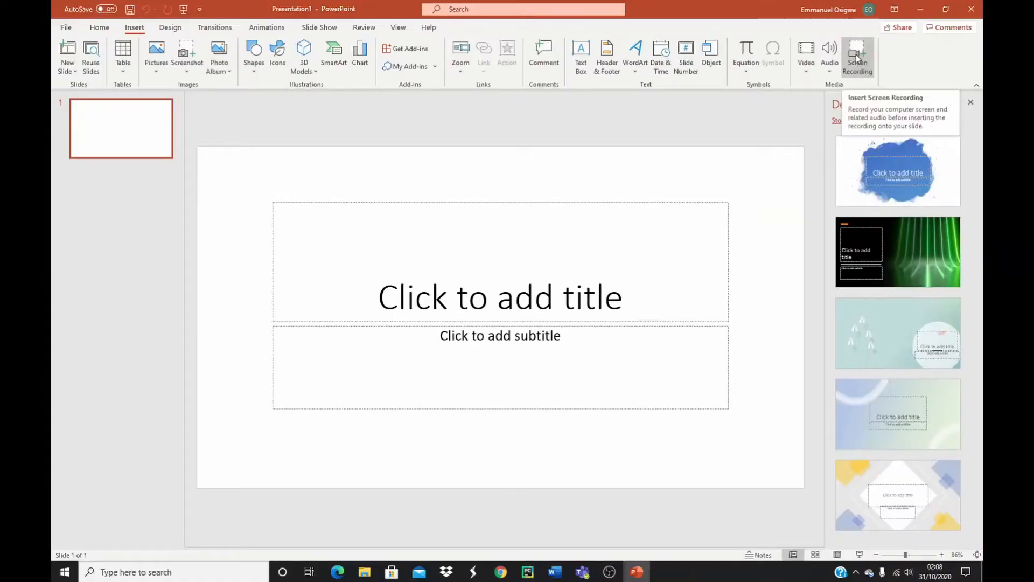
click(857, 56)
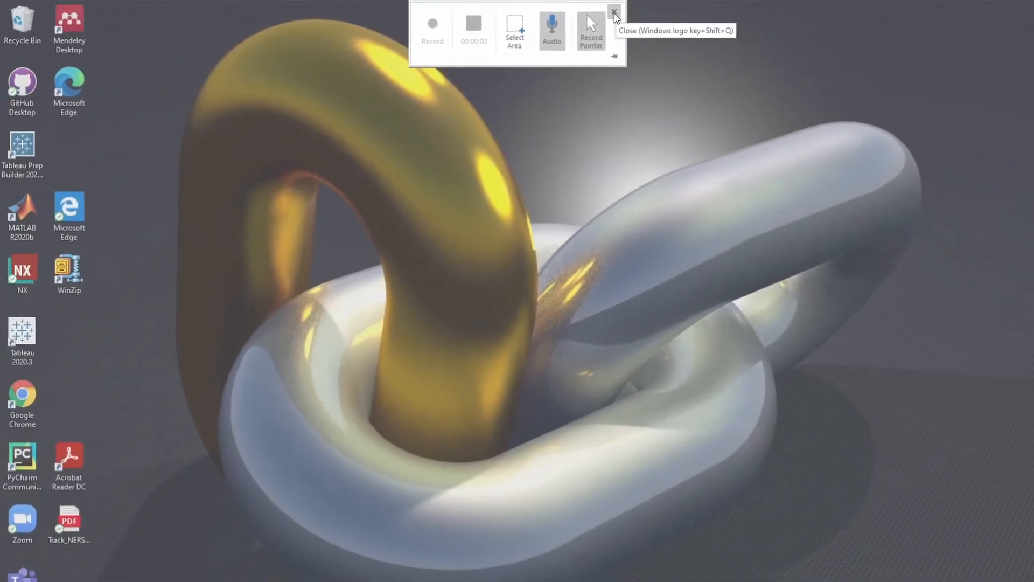
click(611, 12)
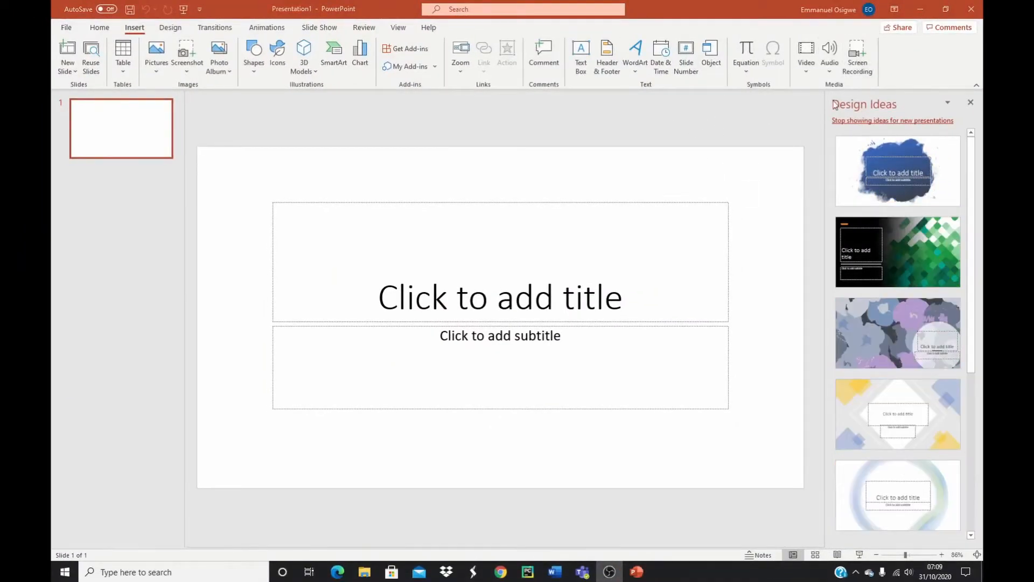
Start a screen recording whose capture area covers the whole desktop above the taskbar
click(857, 52)
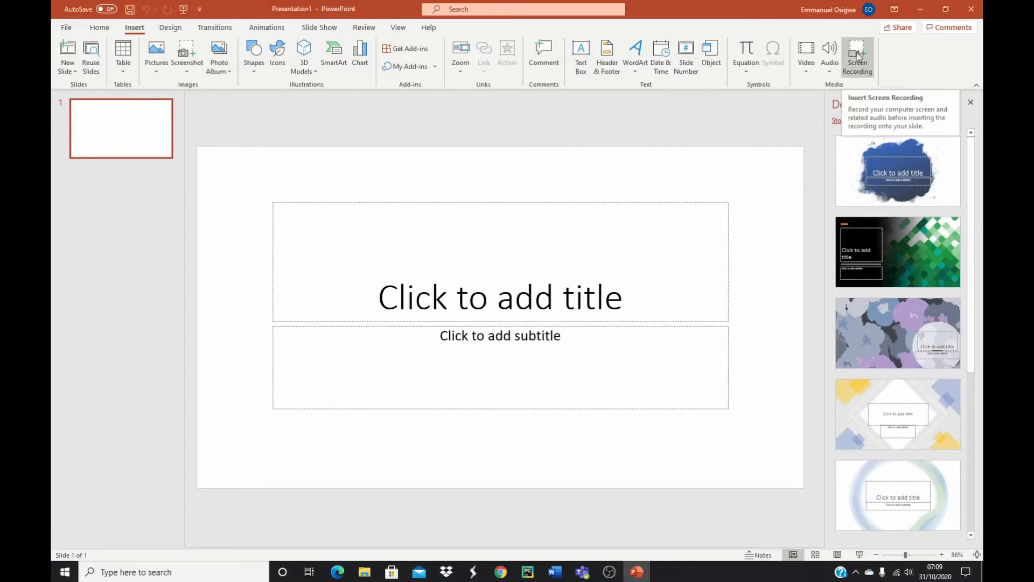
click(857, 54)
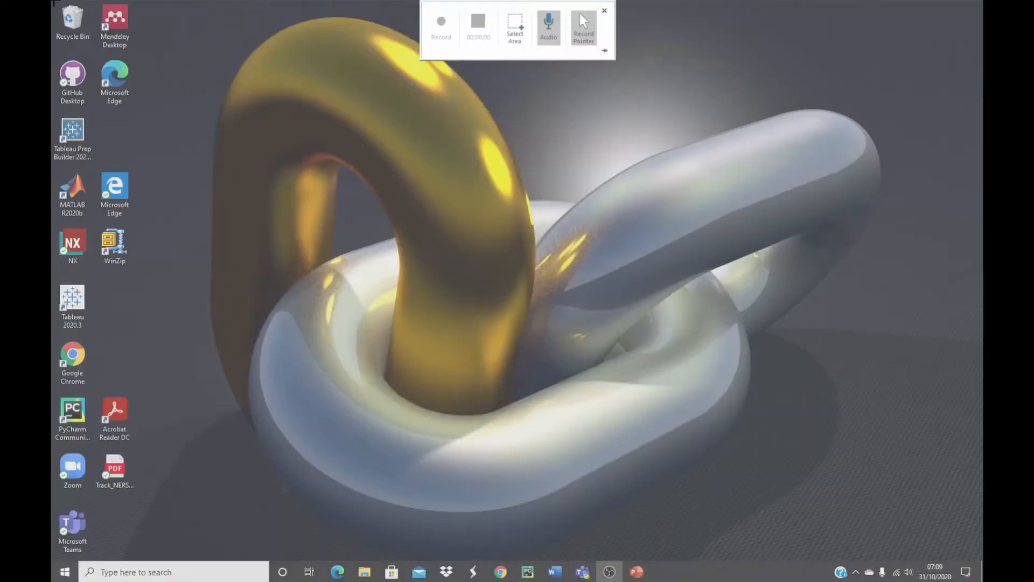
drag(52, 2, 975, 553)
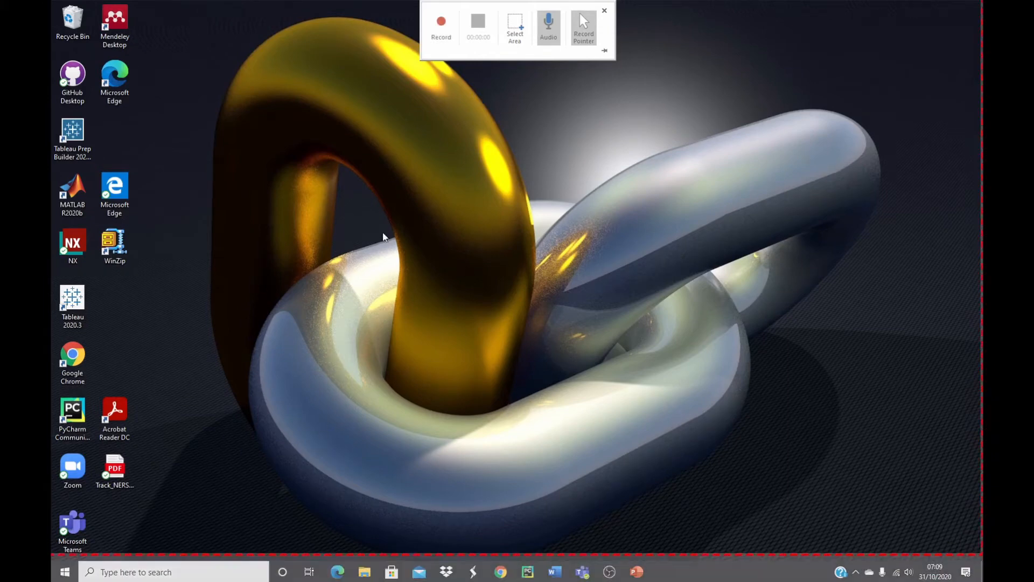
click(441, 30)
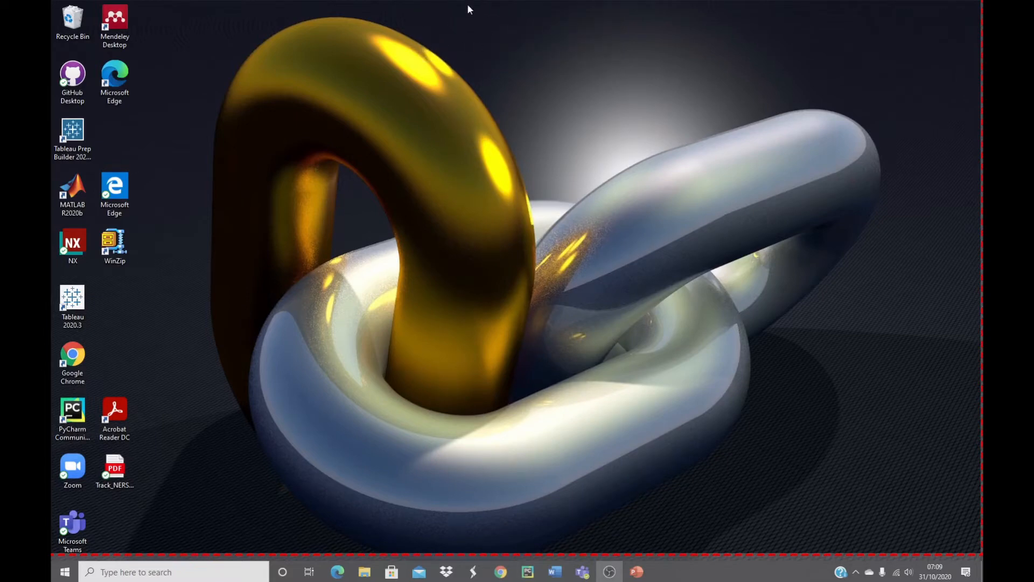
mouse_move(467, 7)
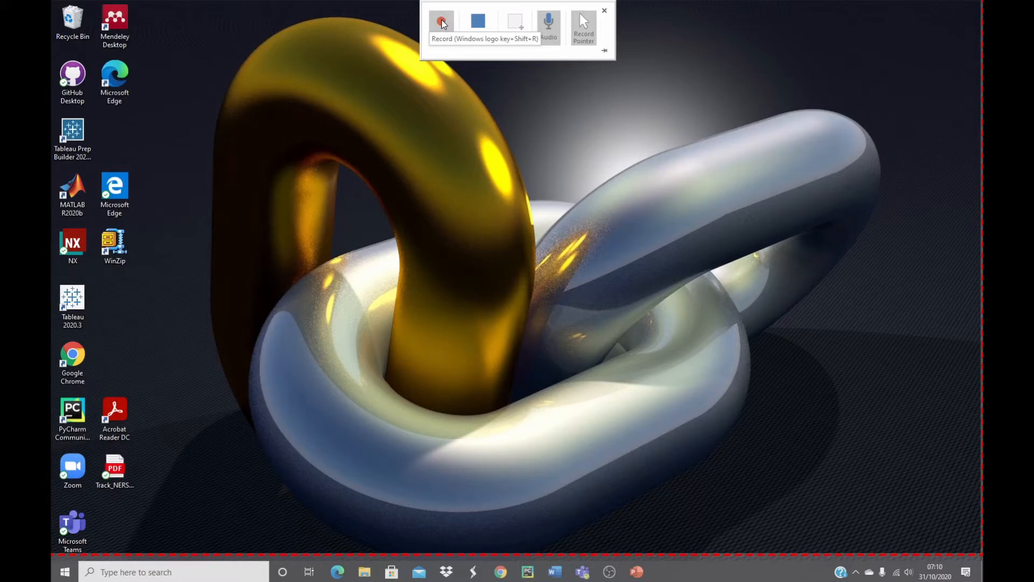
click(441, 22)
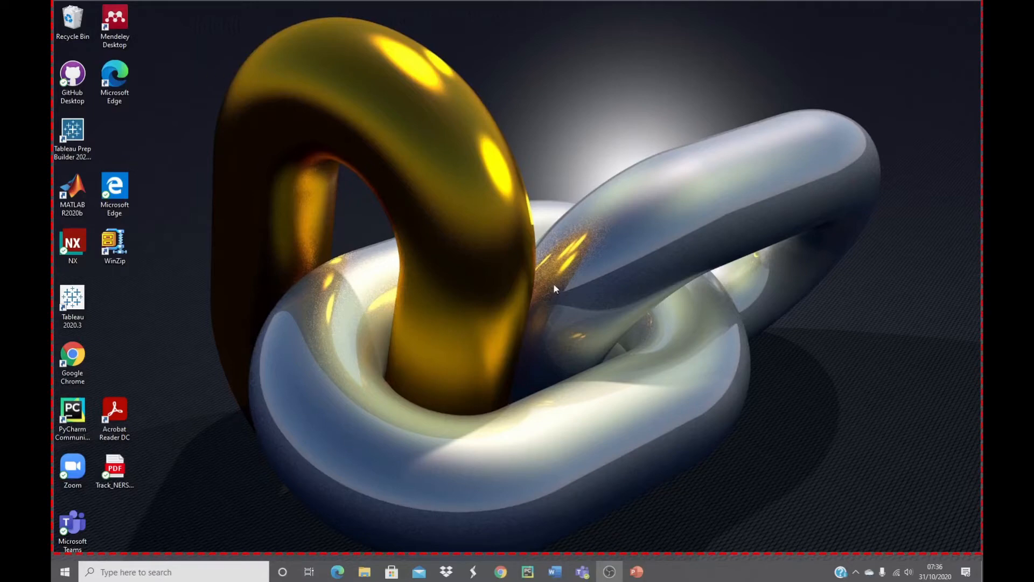
Switch to Microsoft Edge and browse from the MSN weather page to the article "Why is it raining so much and when will it stop?"
click(338, 572)
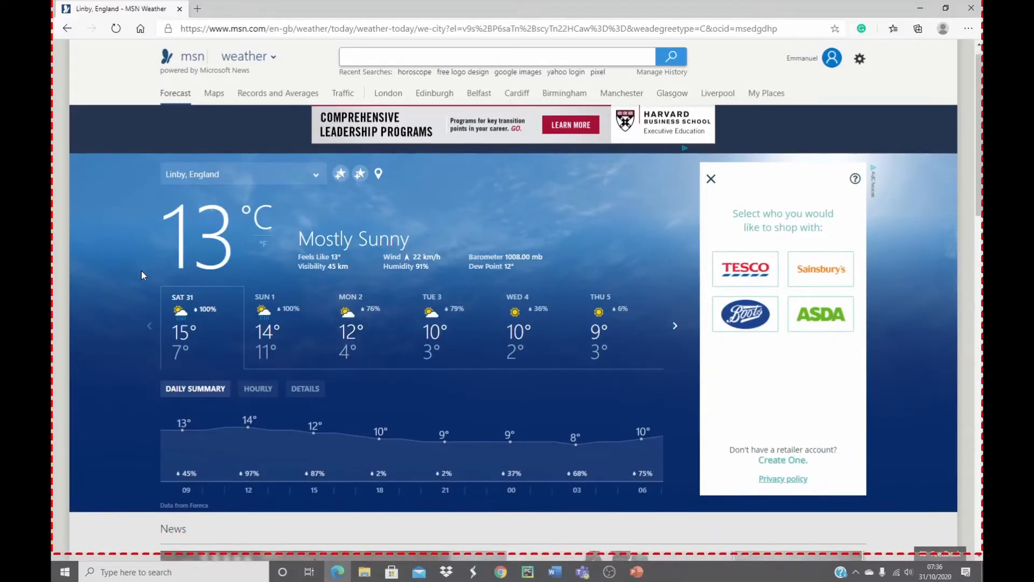
scroll(142, 264, down, 2)
scroll(141, 272, down, 7)
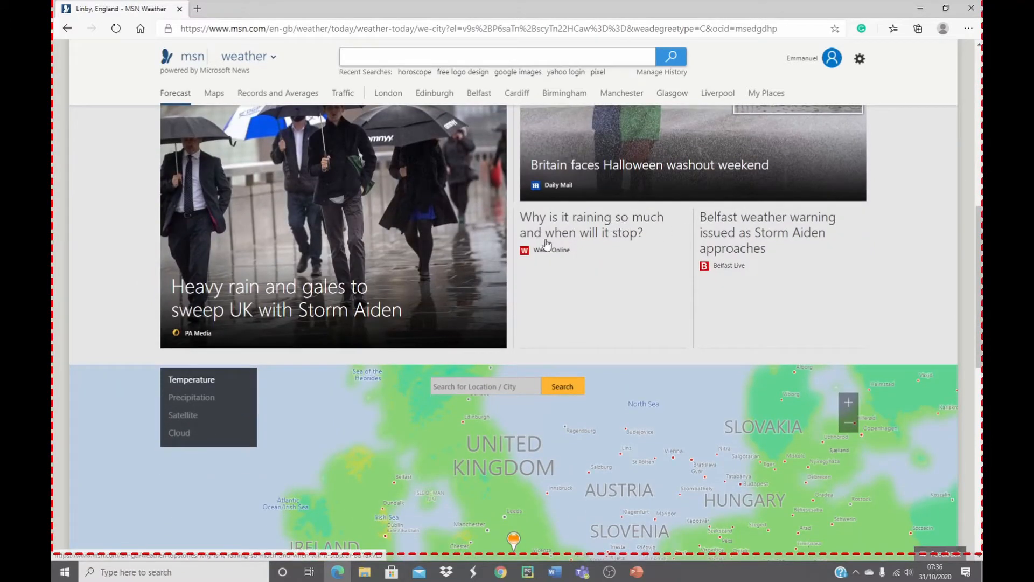
click(595, 229)
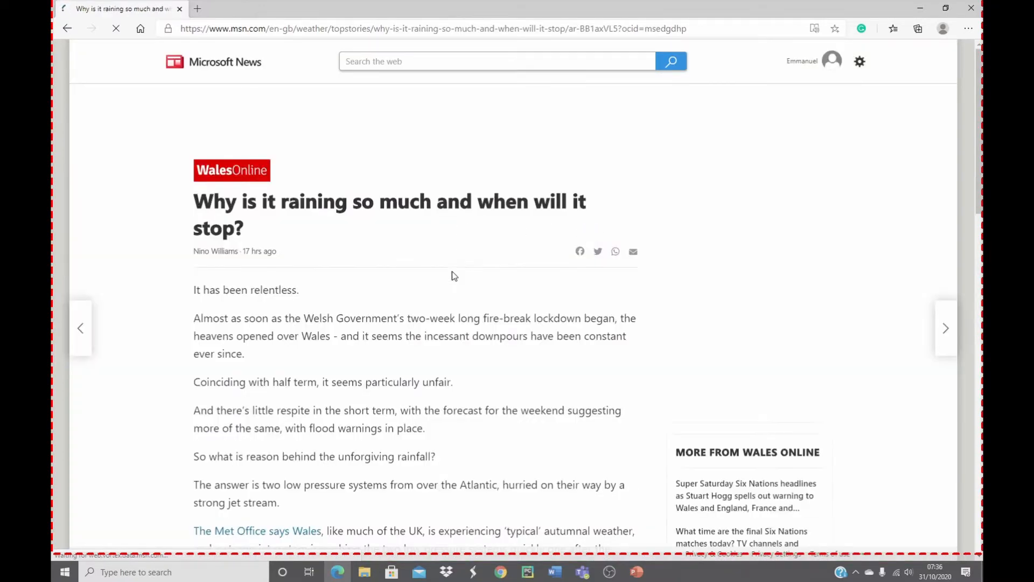
scroll(452, 271, down, 8)
scroll(425, 307, up, 8)
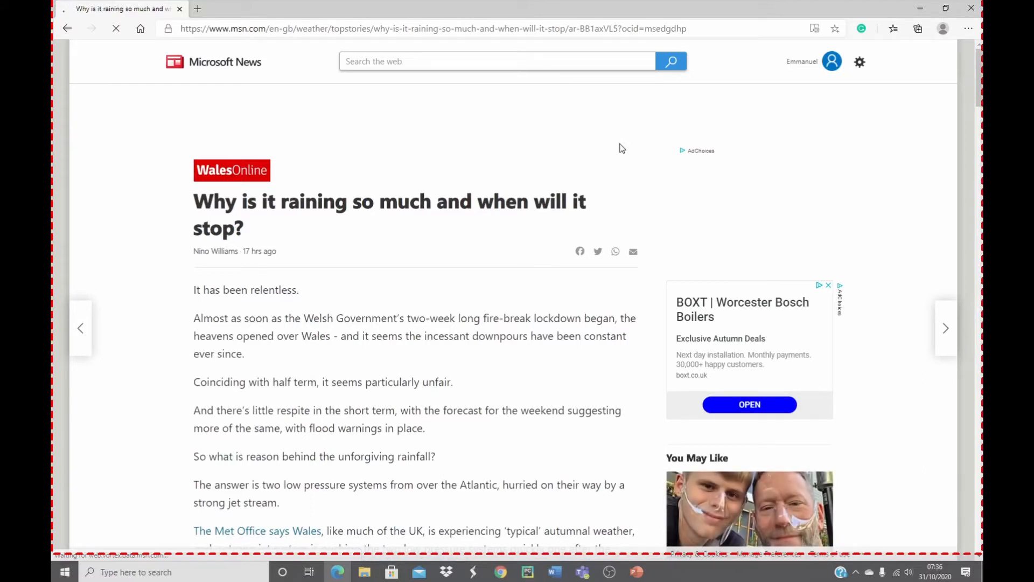
Stop the screen recording and place the captured video on the title slide in PowerPoint
key(super+shift+q)
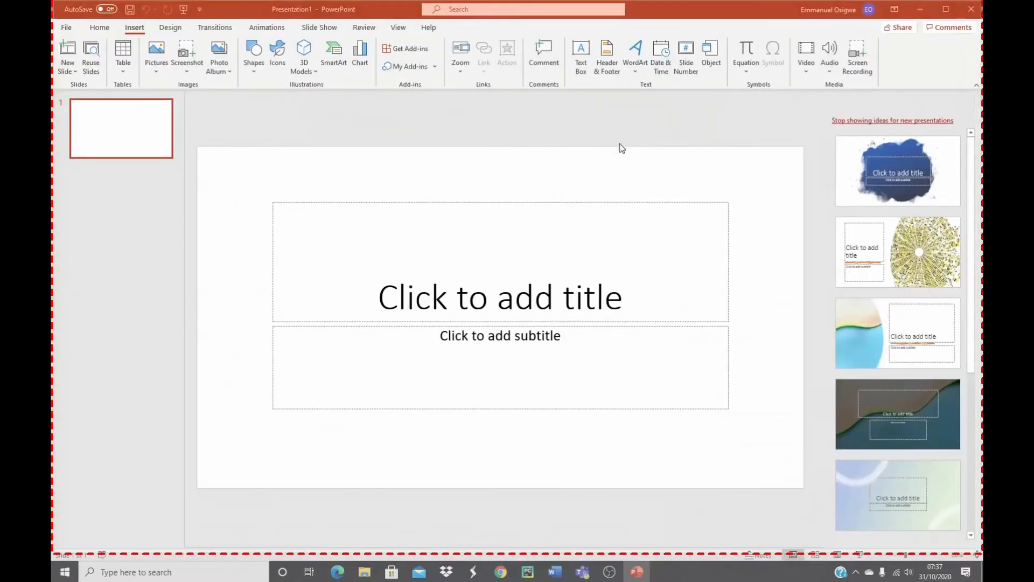
key(ctrl+v)
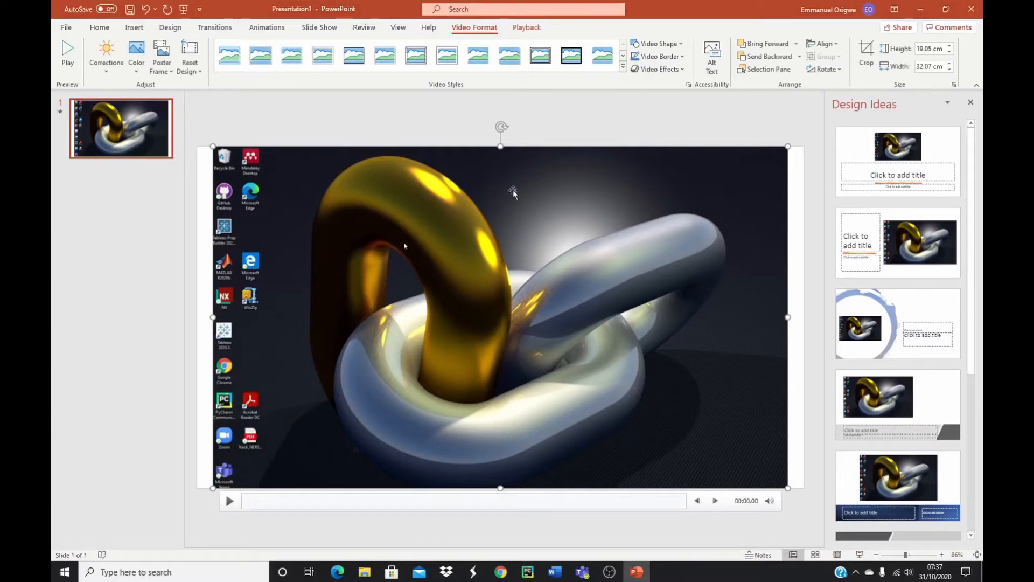
Play the recorded video on the slide, set the speaker volume to 4, and pause the playback partway
click(230, 503)
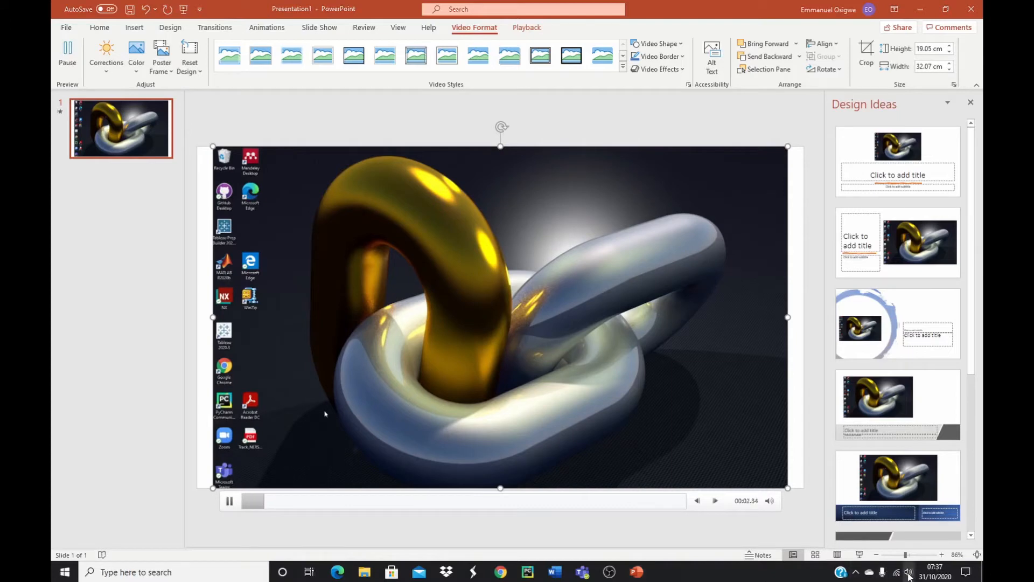
click(909, 572)
click(829, 546)
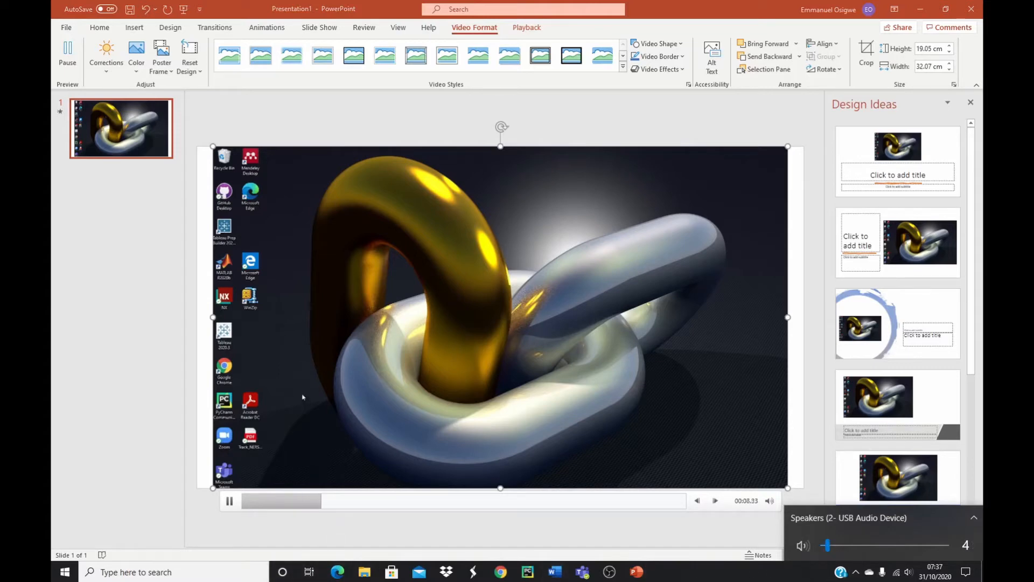
click(803, 576)
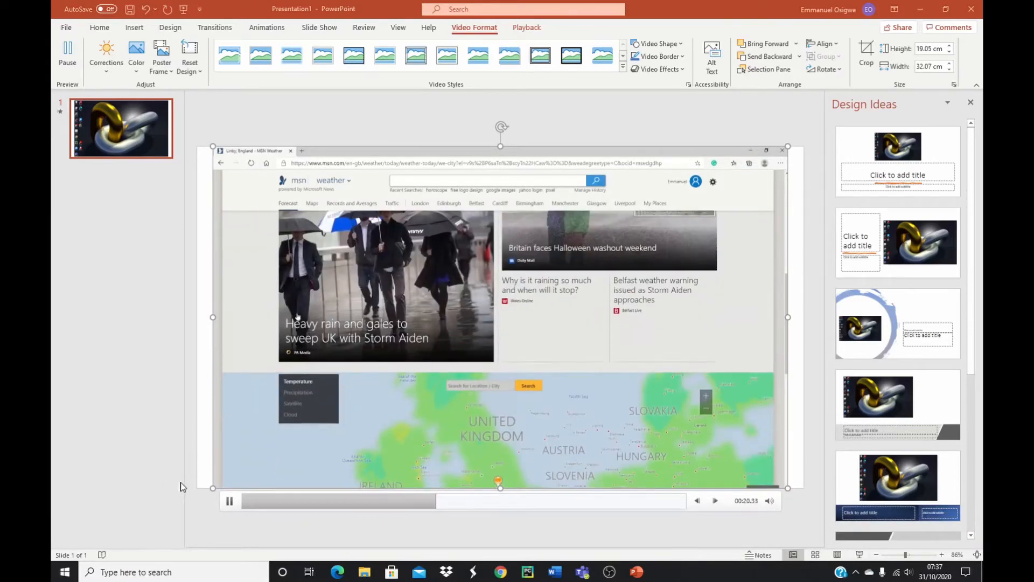
click(230, 502)
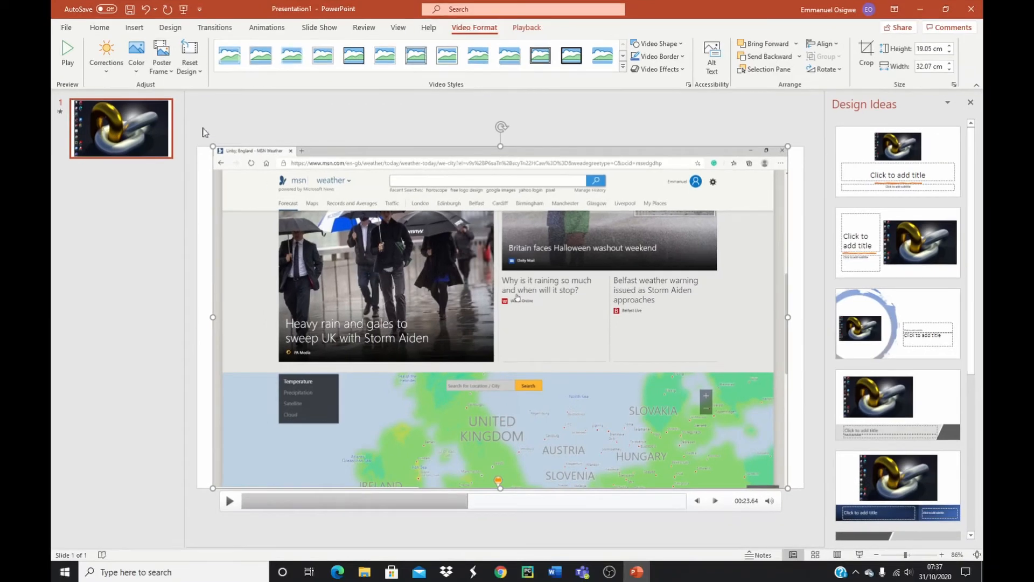
Try the grayscale recolor on the video and restore its original colors
click(137, 69)
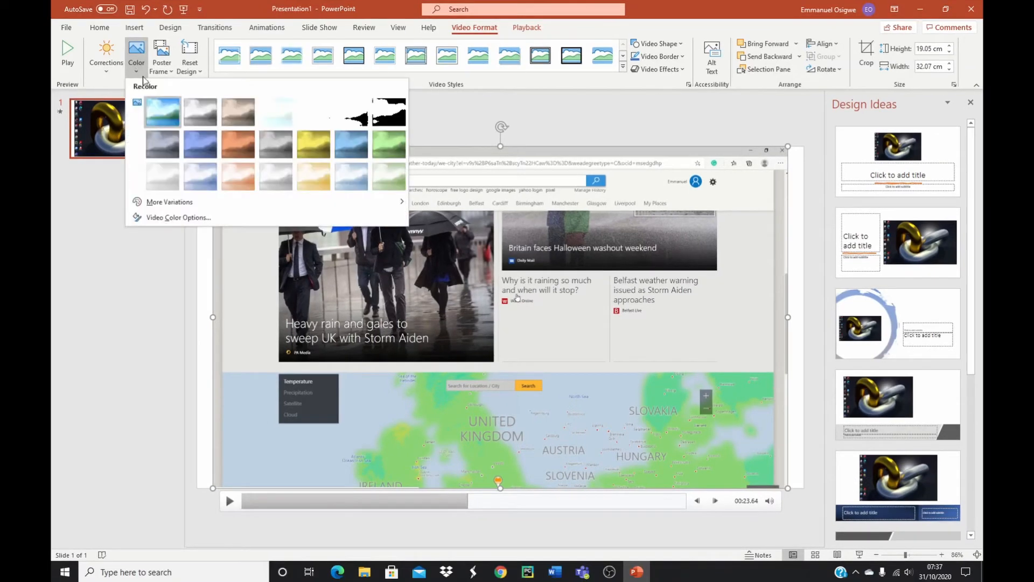
click(162, 112)
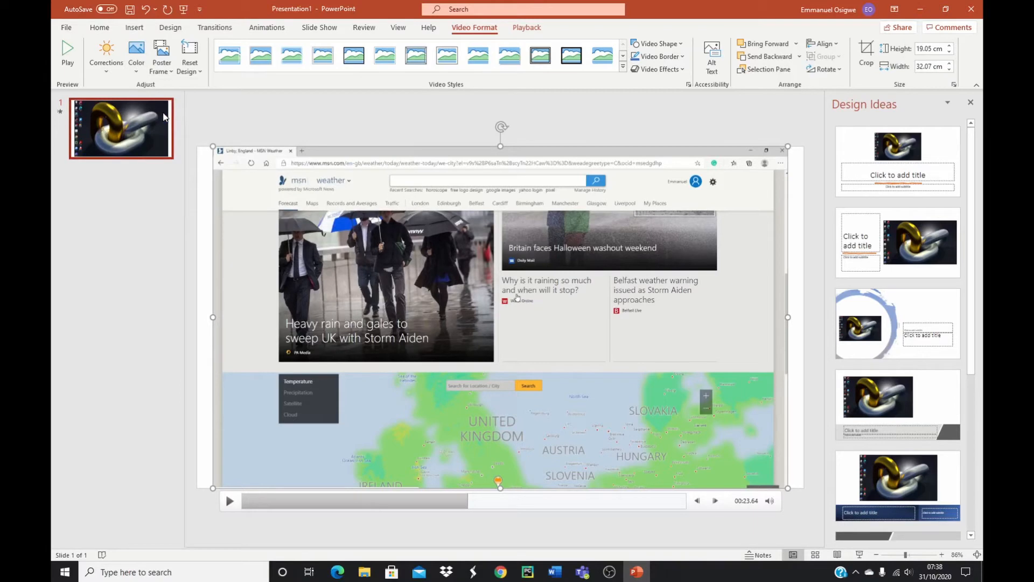
click(136, 69)
click(209, 118)
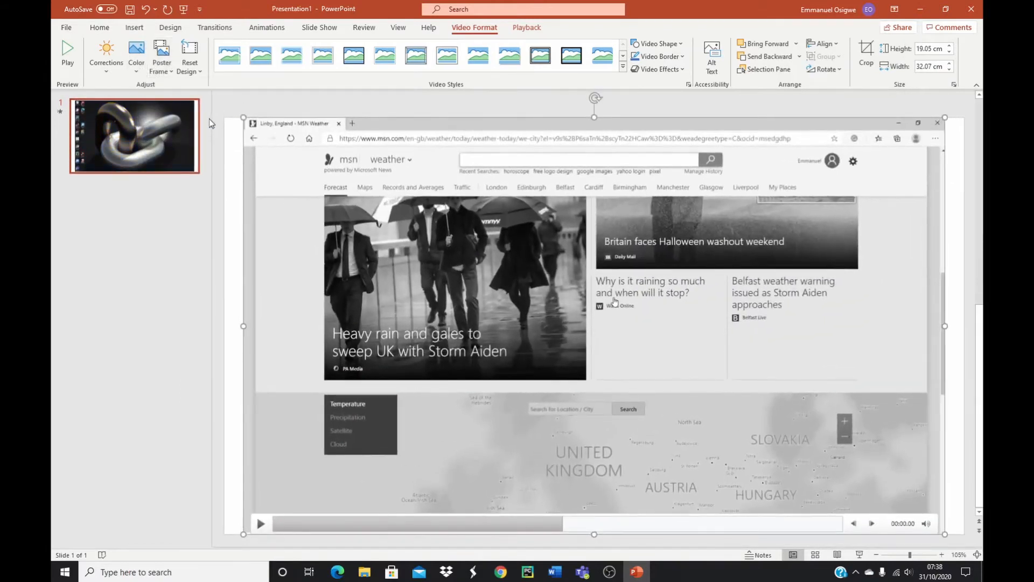
drag(312, 130, 291, 119)
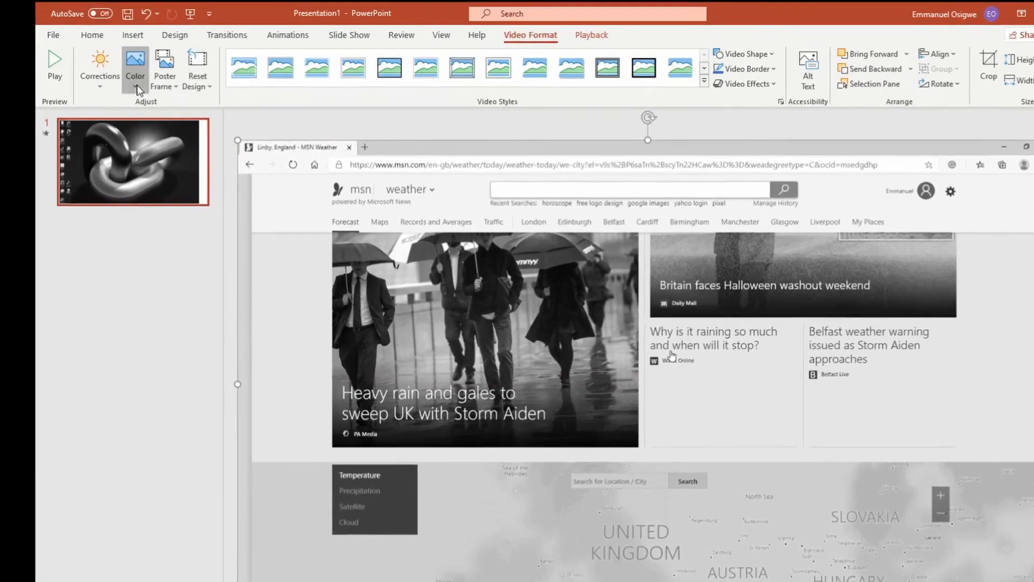
click(136, 58)
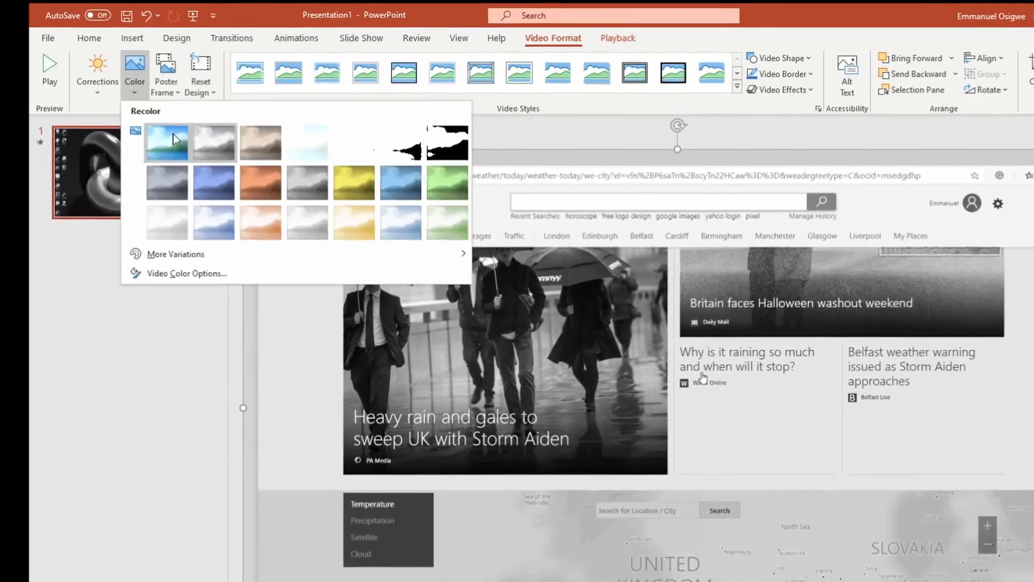
click(173, 134)
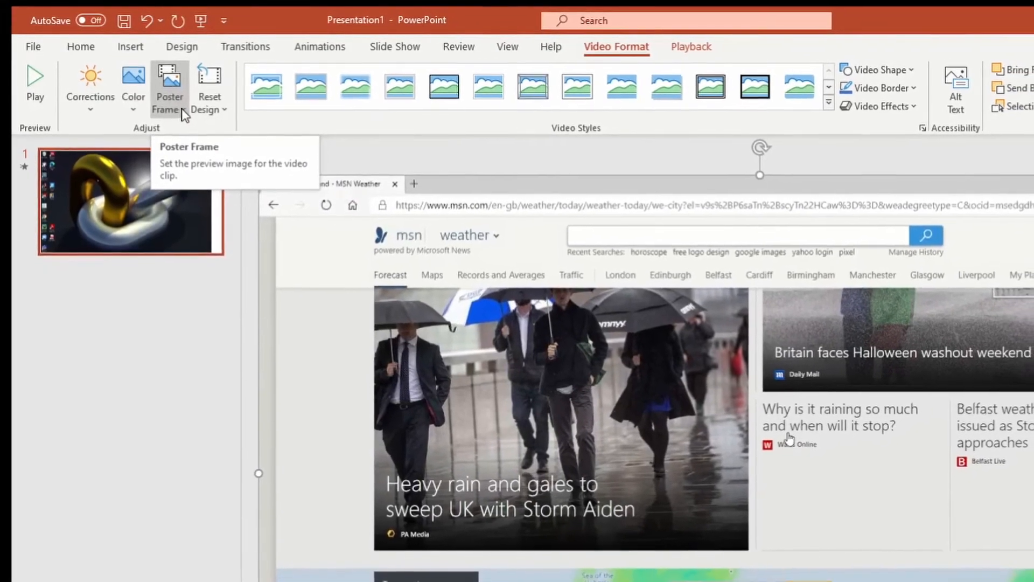
Set the blue bubbles stock image as the video's poster frame and preview the playback briefly
click(183, 111)
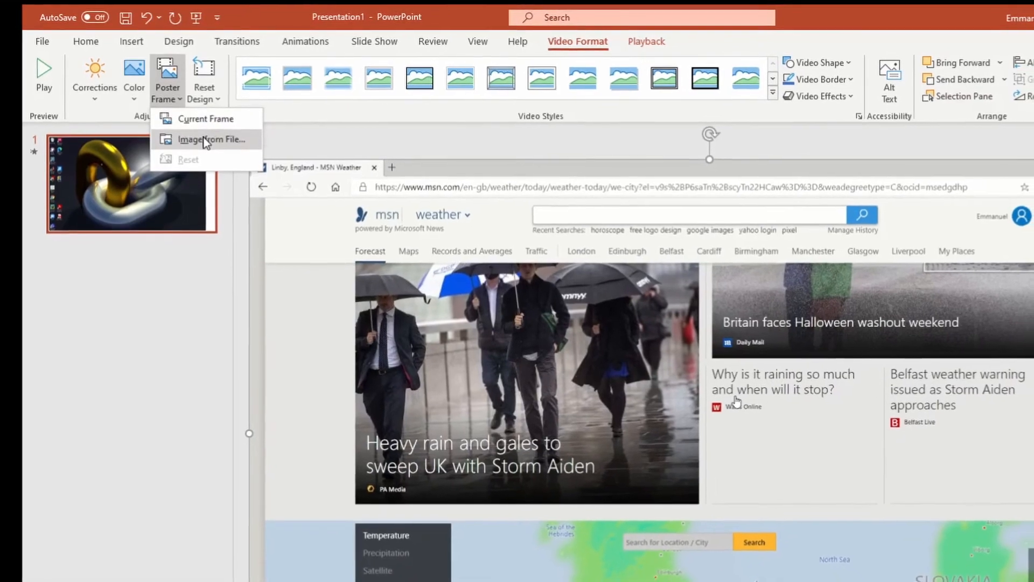
click(205, 141)
click(501, 360)
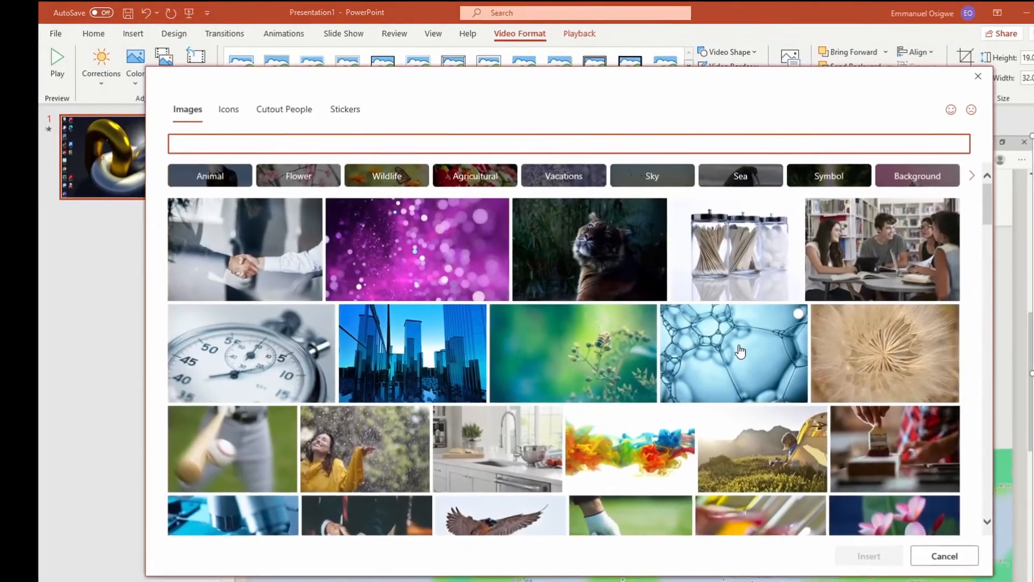
click(741, 351)
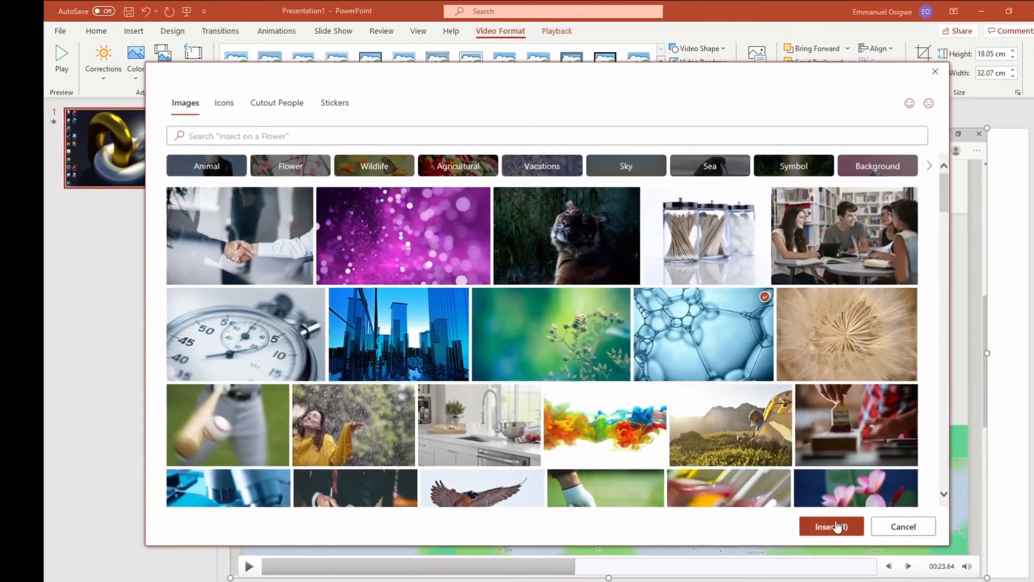
click(836, 527)
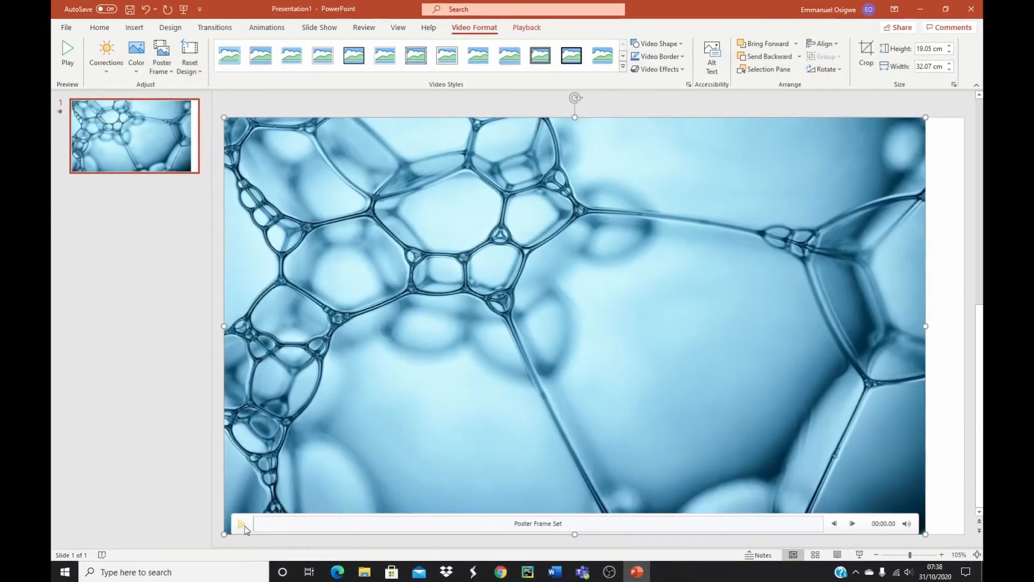
click(242, 524)
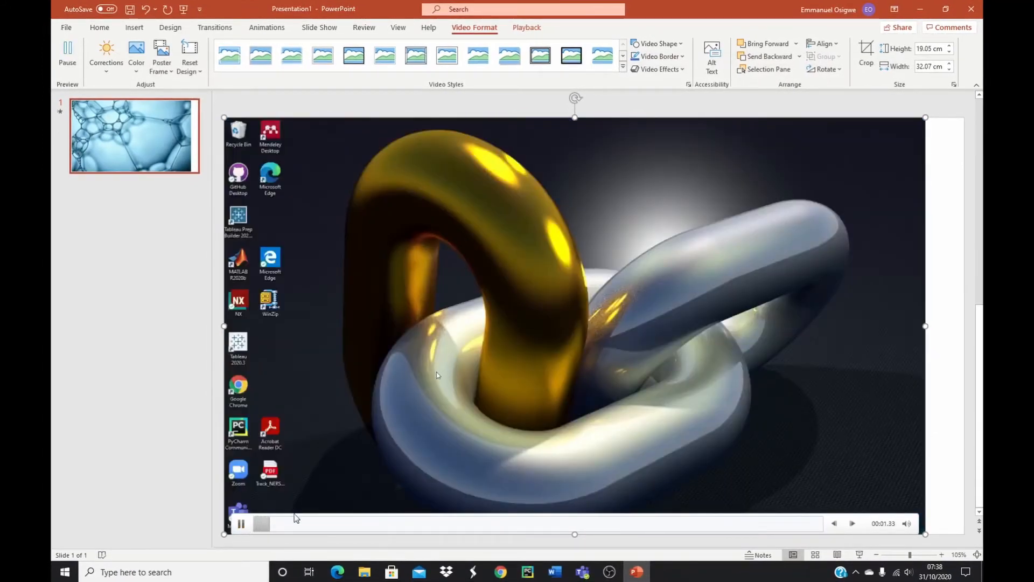
click(241, 526)
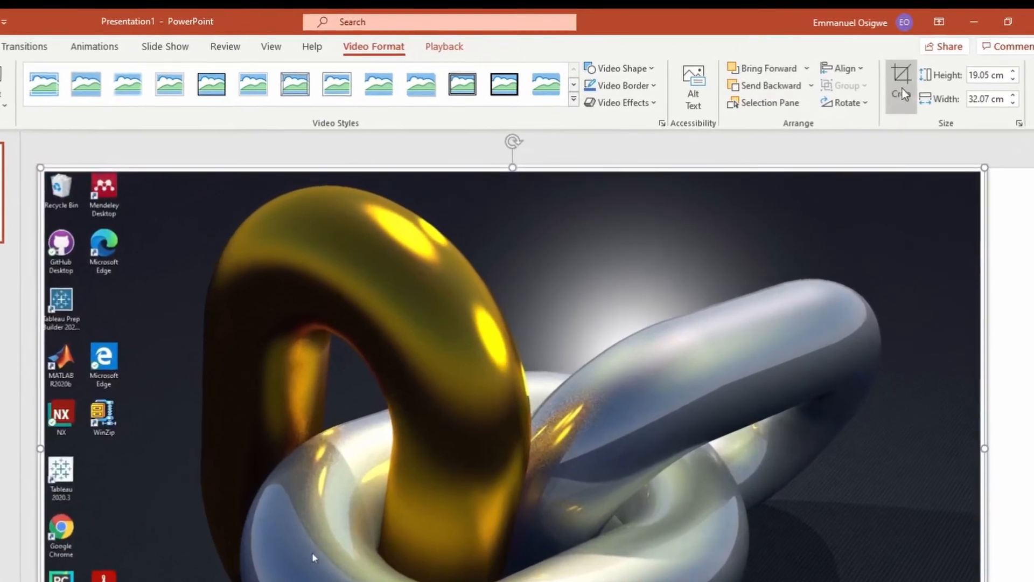
Crop the video slightly from its two upper corners to about 18.64 cm high and 31.45 cm wide
click(893, 80)
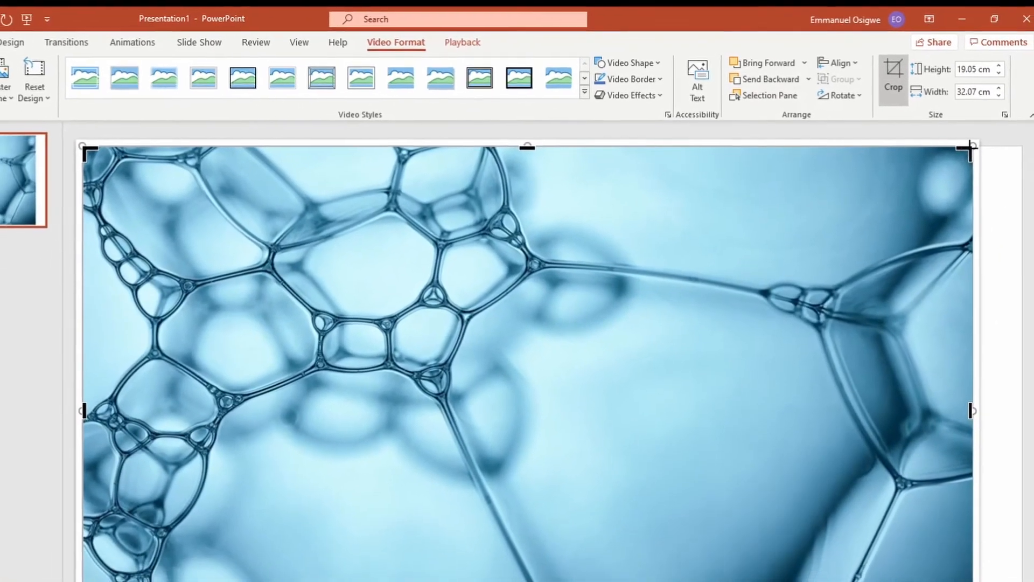
drag(973, 159, 970, 161)
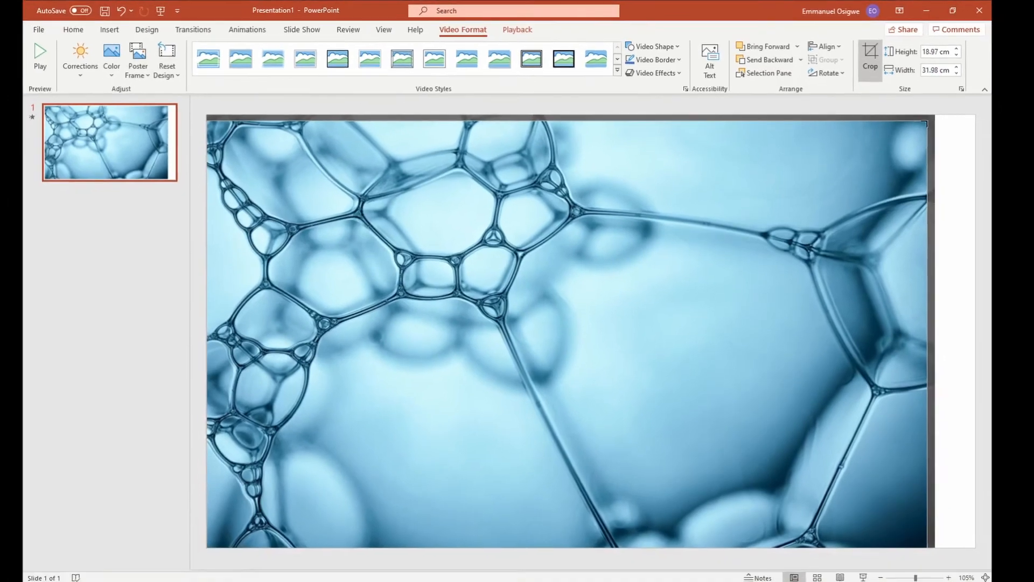
drag(925, 124, 925, 124)
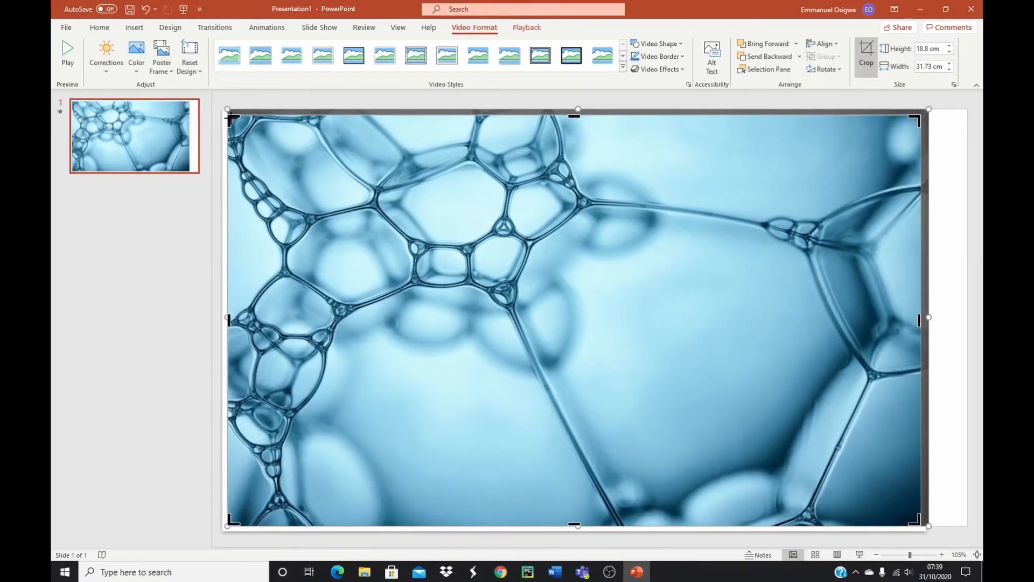
drag(229, 118, 233, 120)
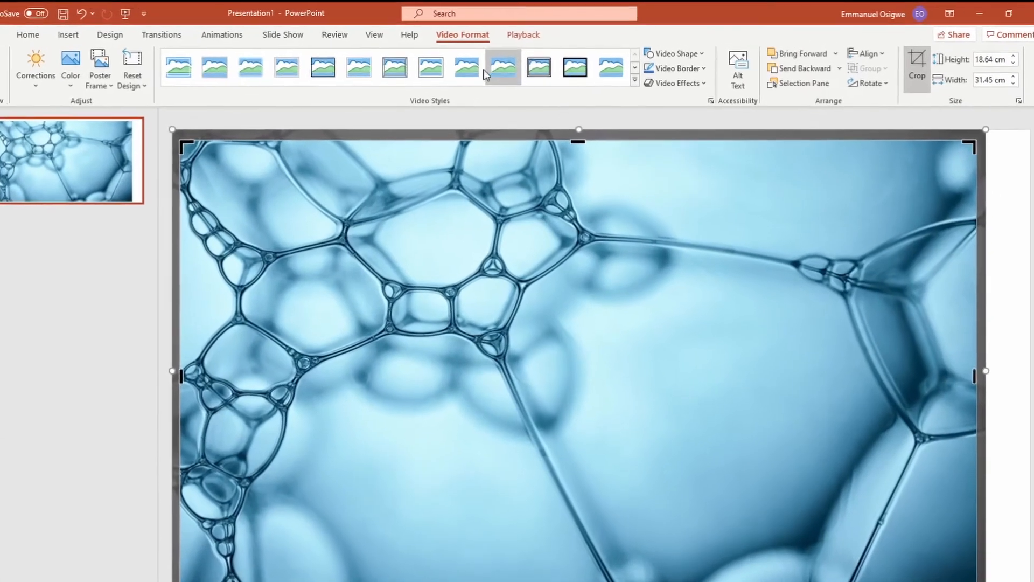
Trim the video to start at 00:00.333 and end at 00:46.167
click(523, 35)
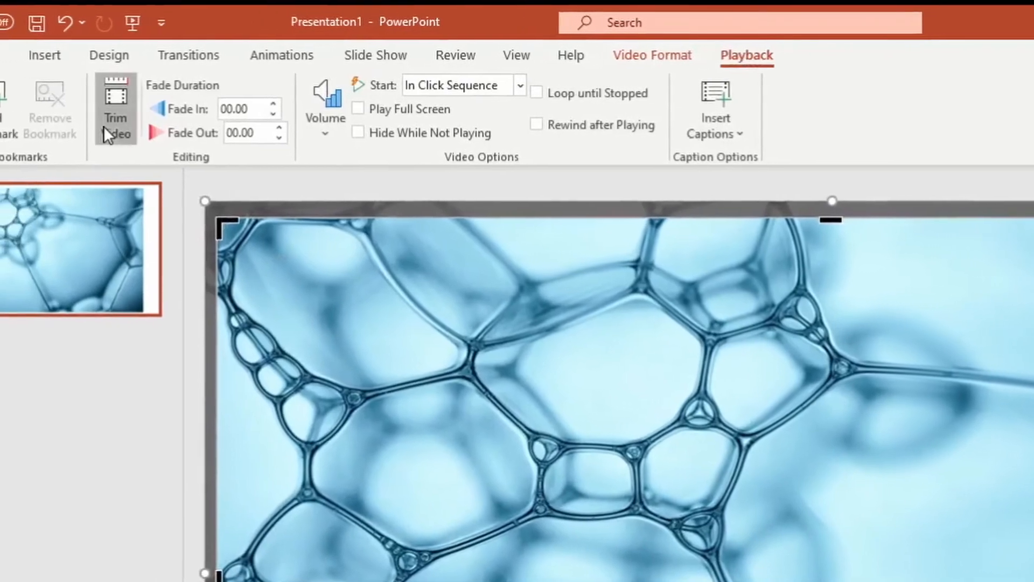
click(107, 134)
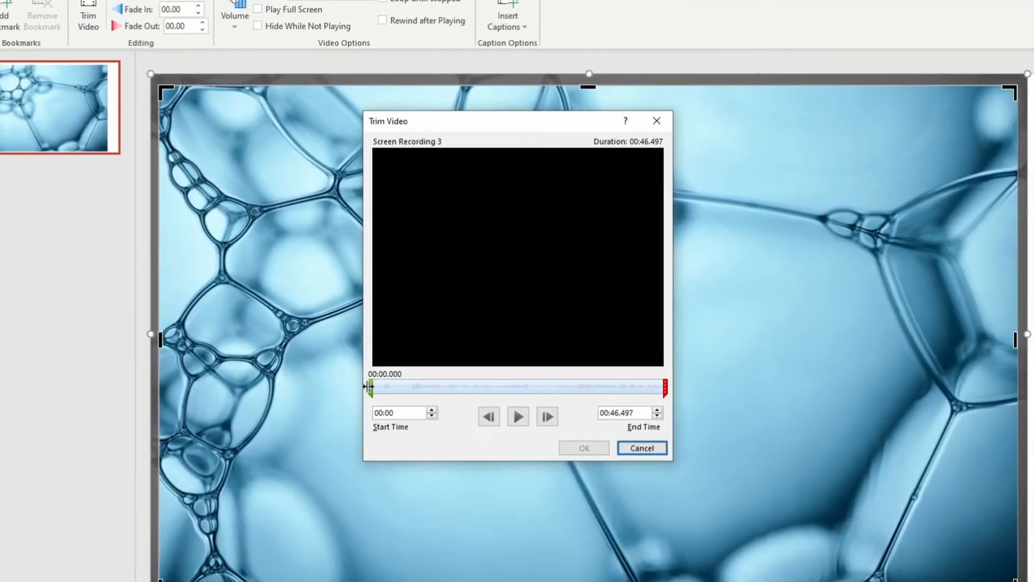
drag(370, 387, 373, 387)
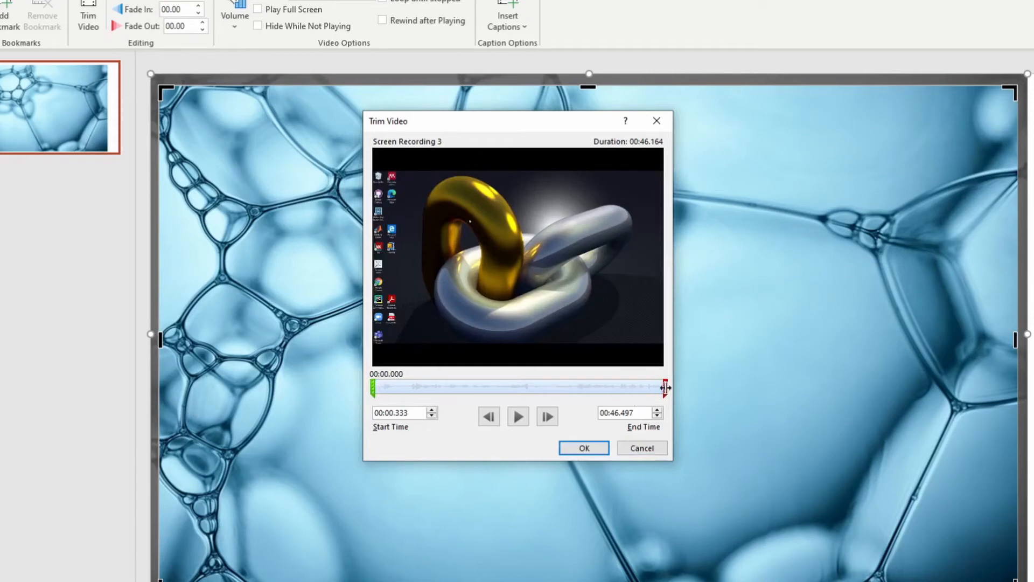
drag(666, 387, 663, 388)
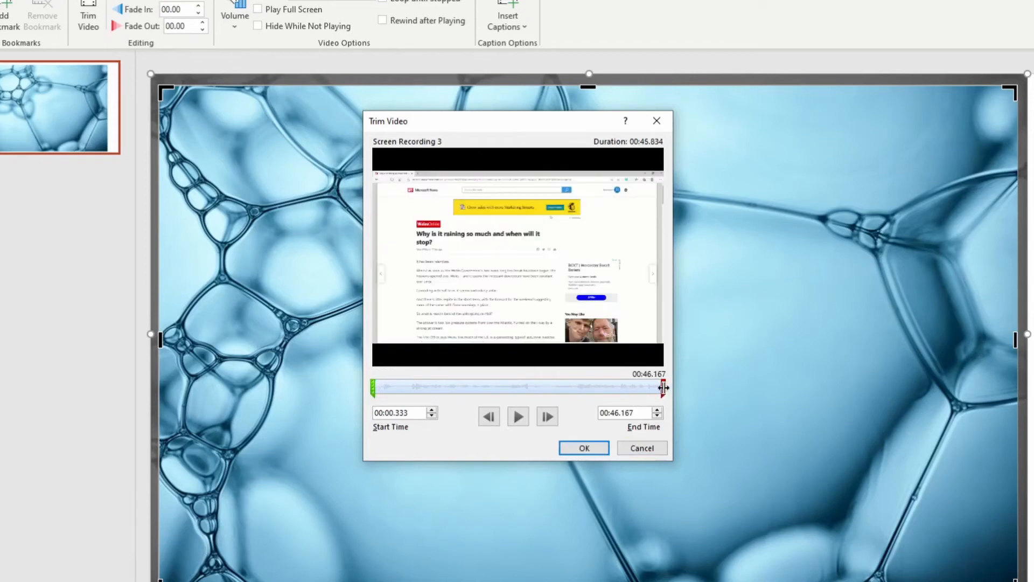
click(577, 449)
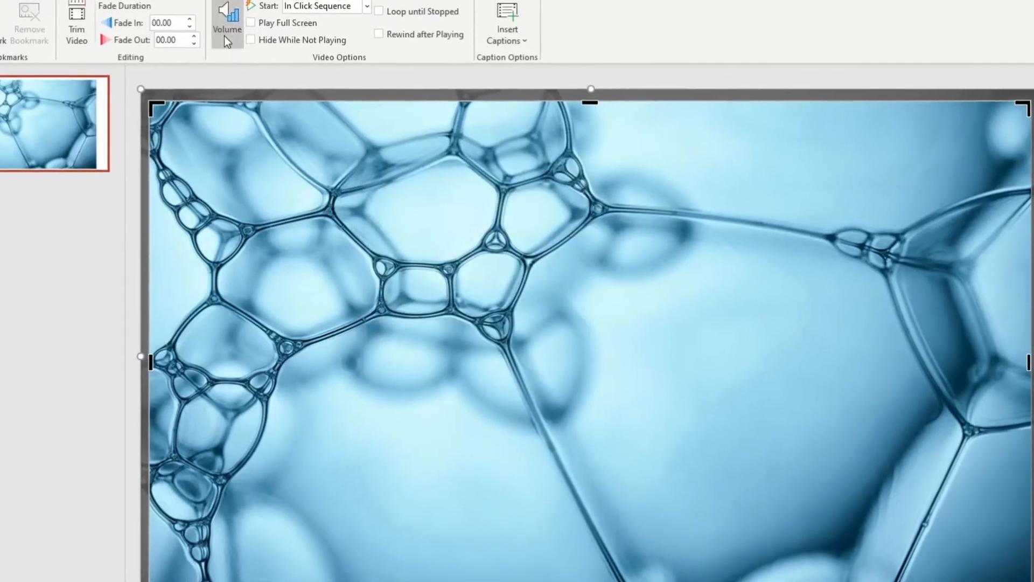
click(235, 24)
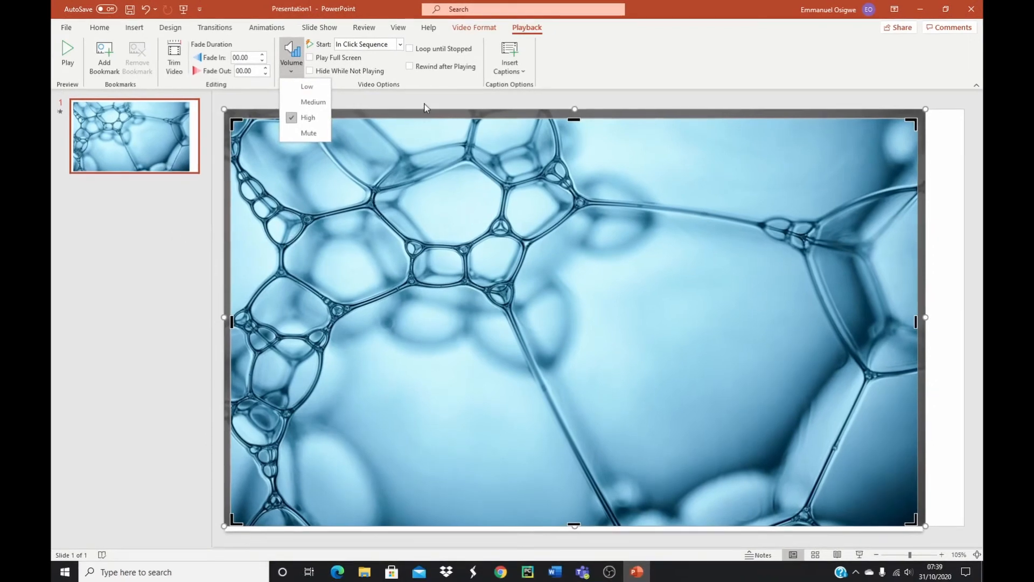
click(425, 107)
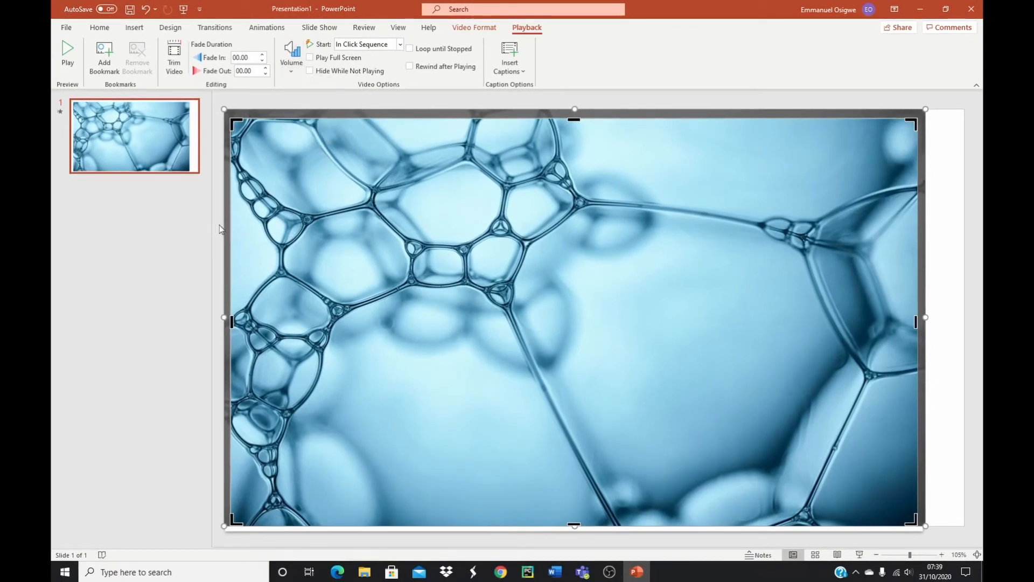
click(267, 27)
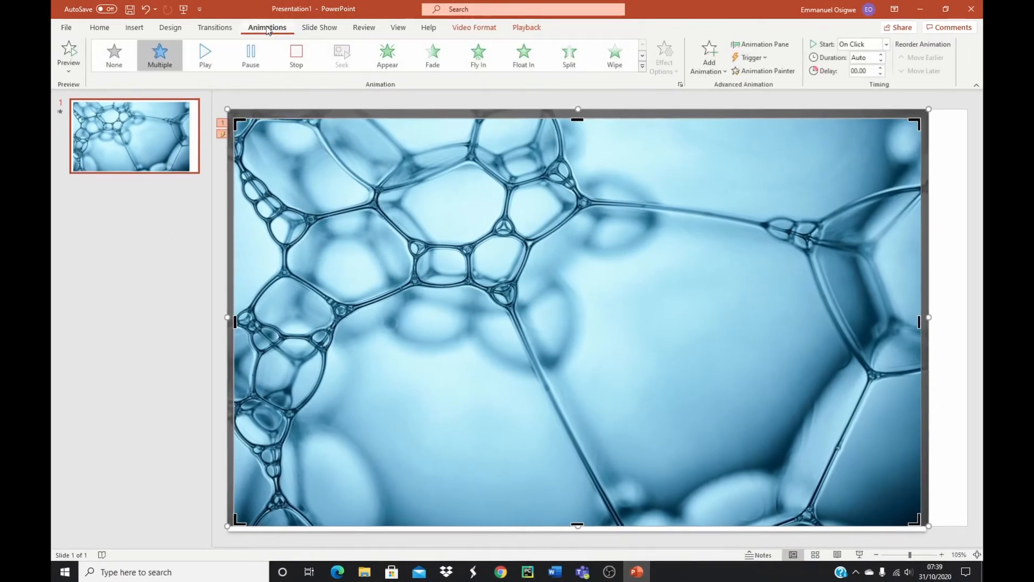
click(170, 28)
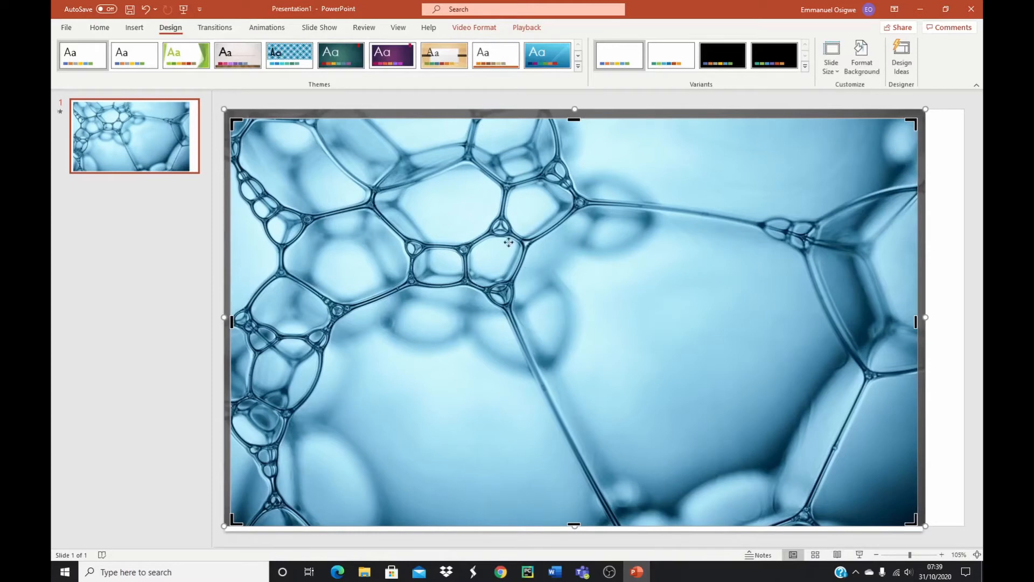
click(474, 27)
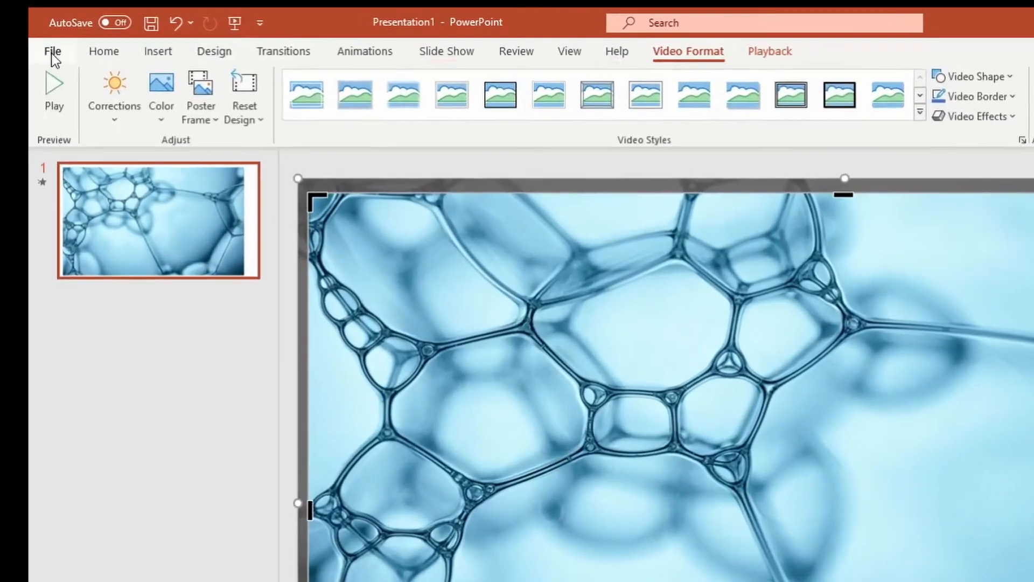
Start exporting the presentation as a video in Full HD (1080p) quality
click(51, 53)
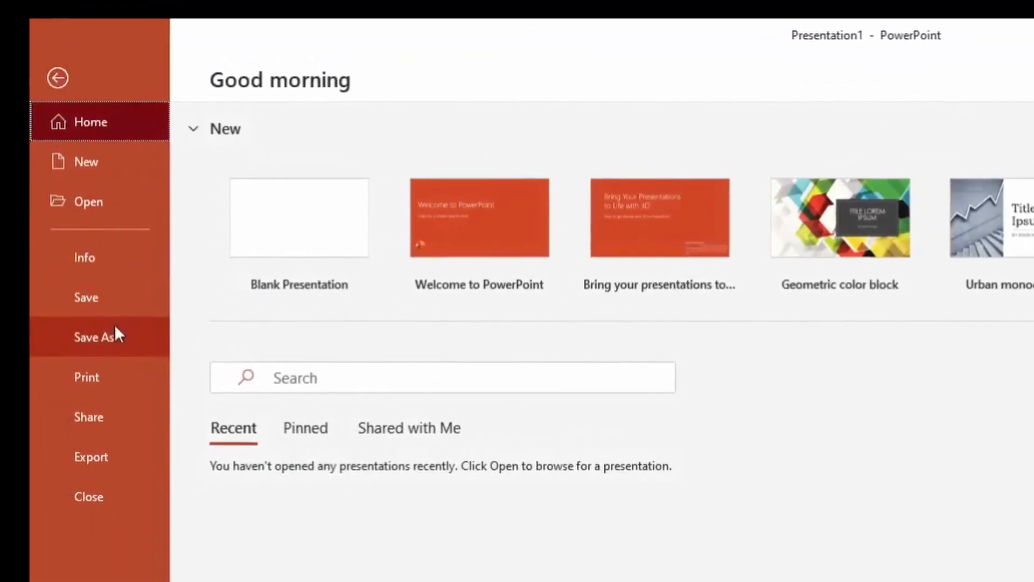
click(115, 335)
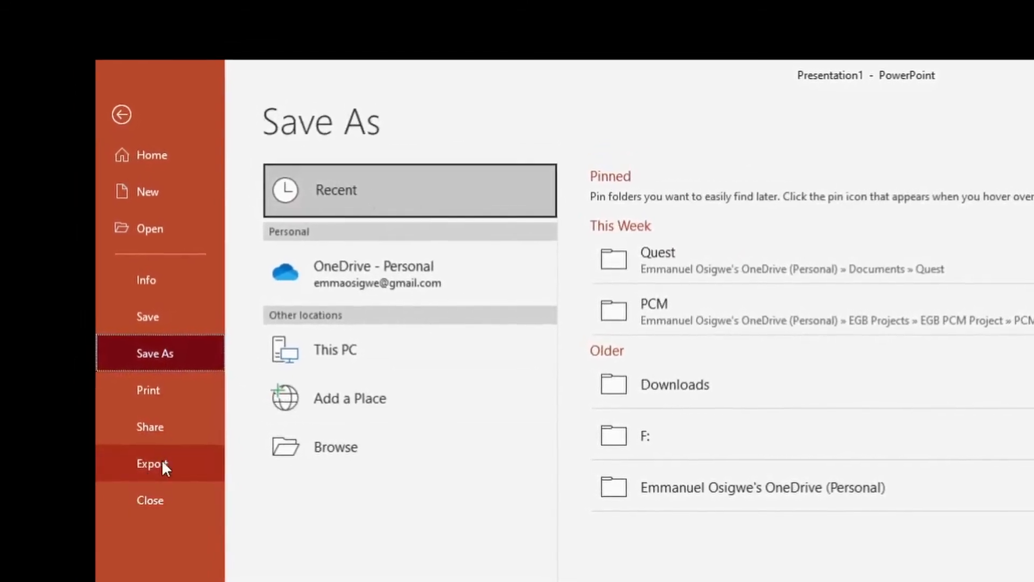
click(156, 465)
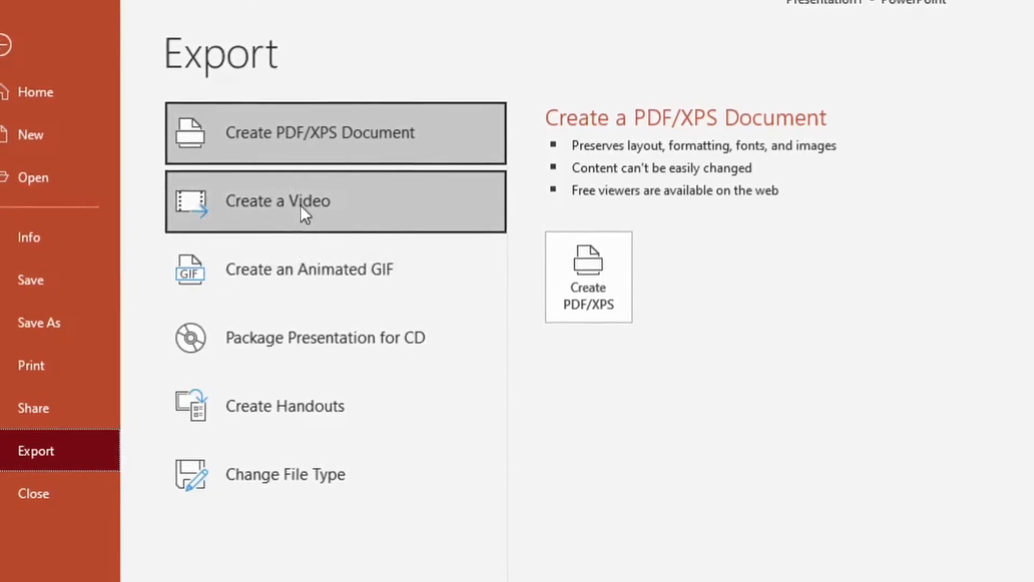
click(301, 207)
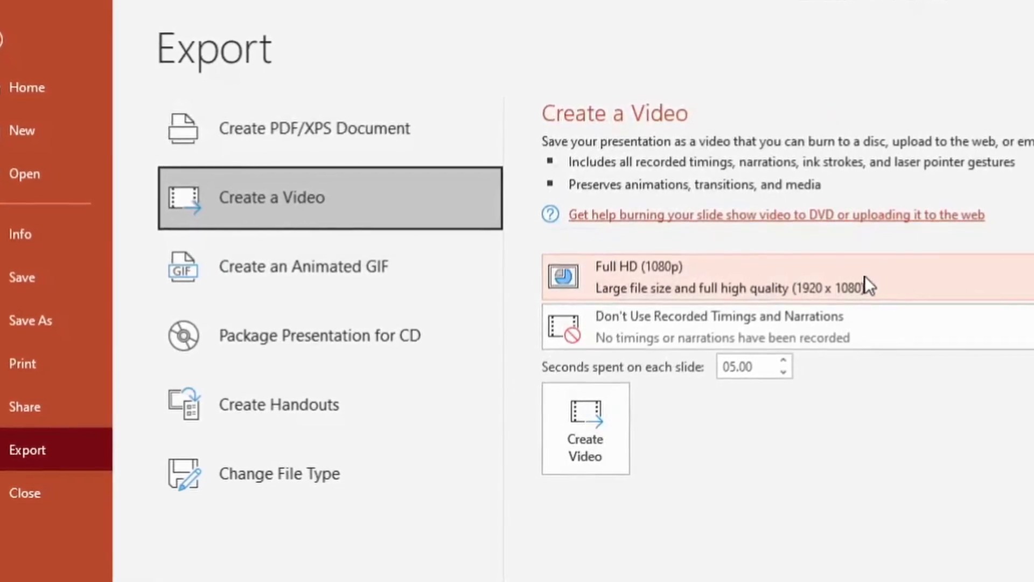
click(864, 277)
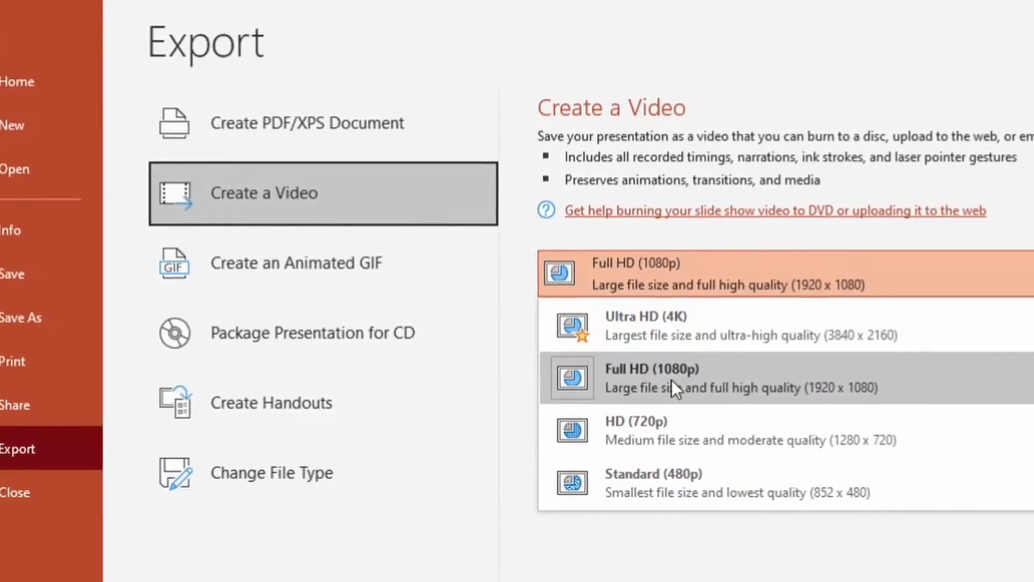
click(668, 380)
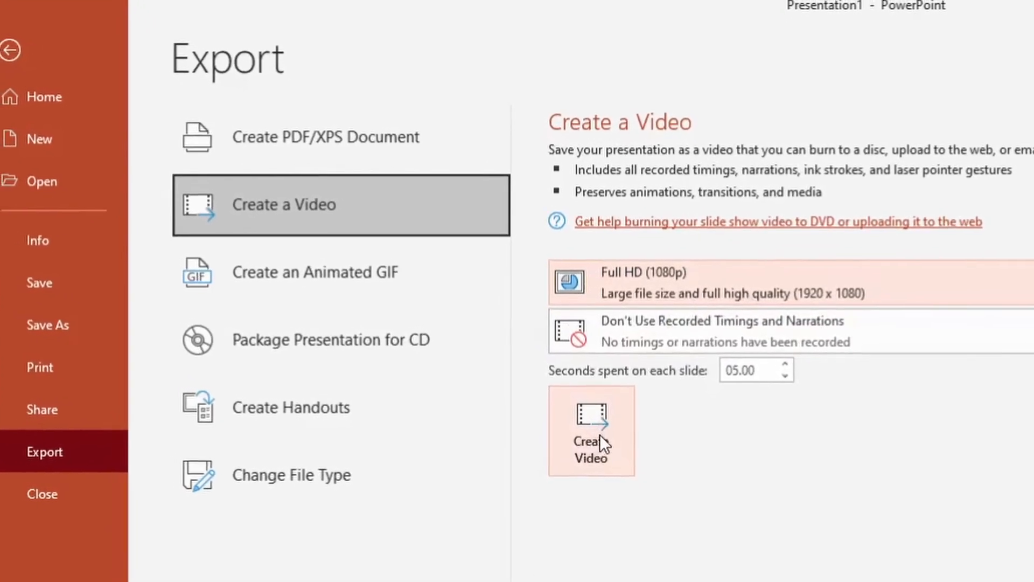
click(593, 434)
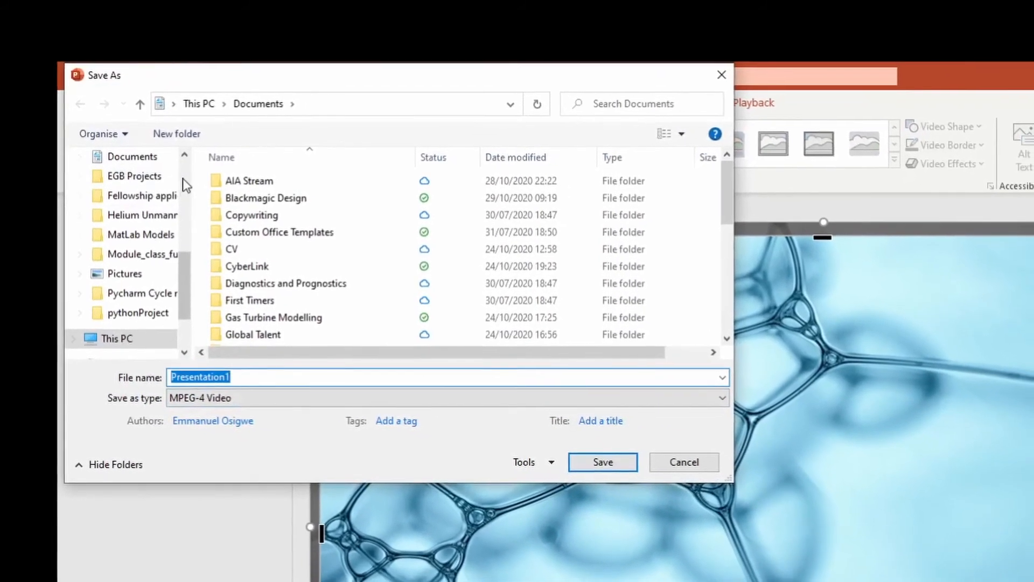
Save the exported MPEG-4 video to the Desktop under the file name "powerpoint video"
scroll(182, 183, up, 5)
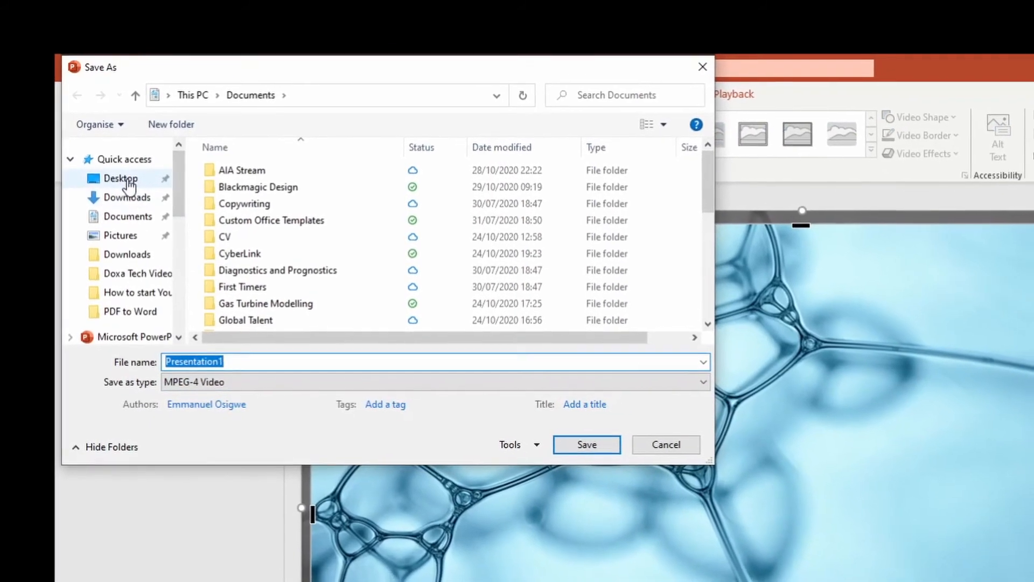
click(130, 184)
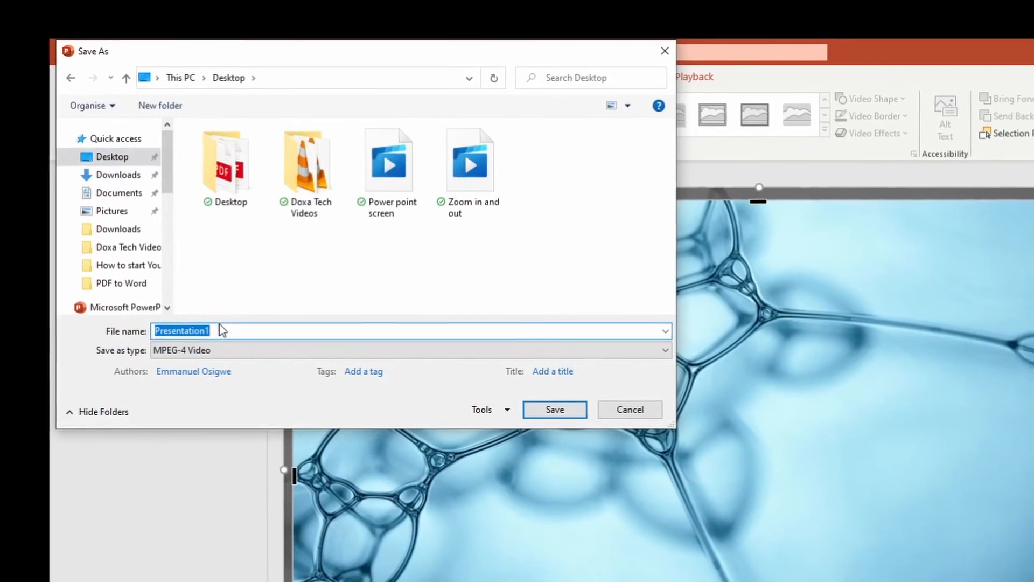
text(power)
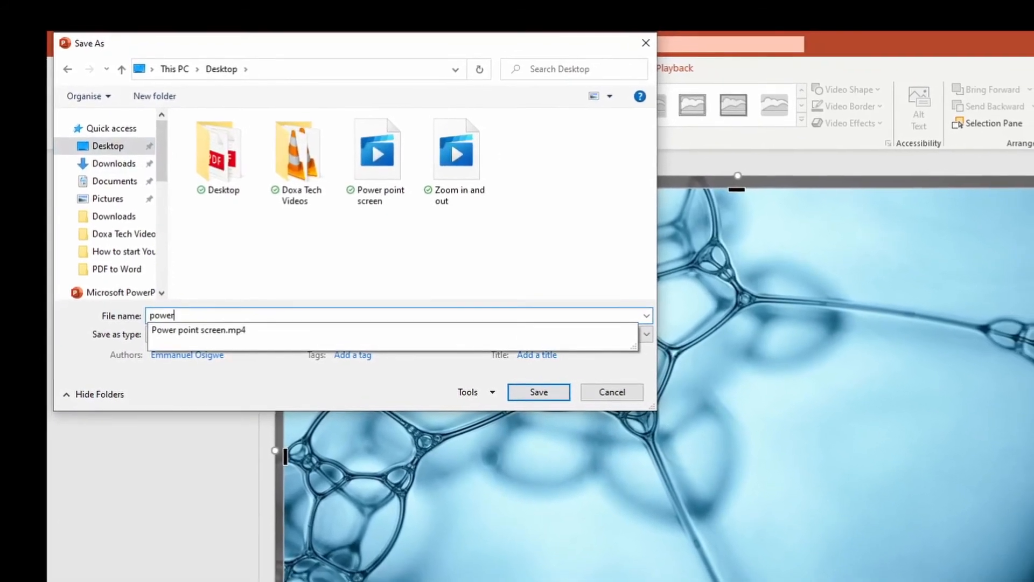
text(point v)
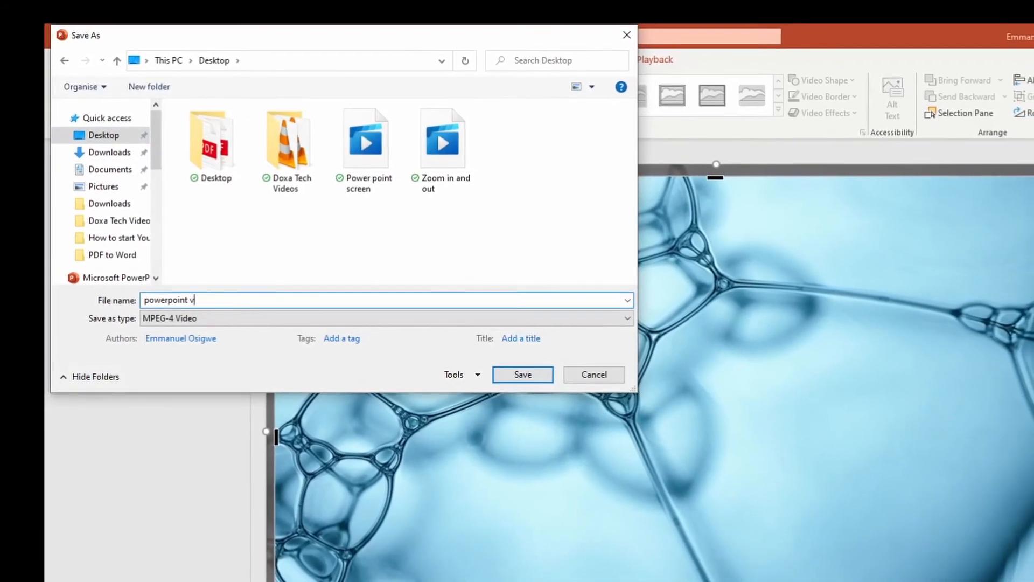
text(deo)
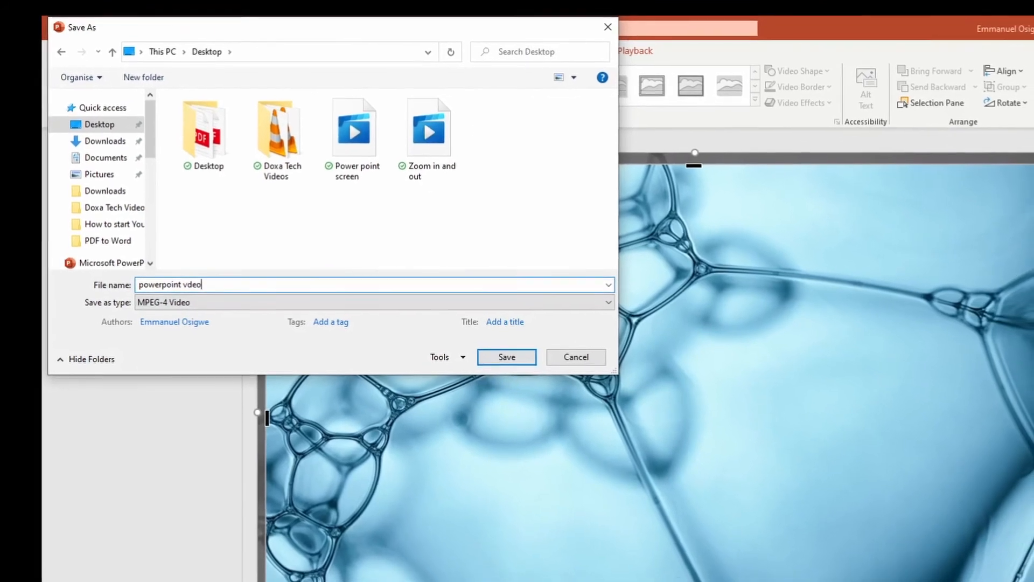
key(BackSpace)
key(BackSpace)
key(BackSpace)
text(i)
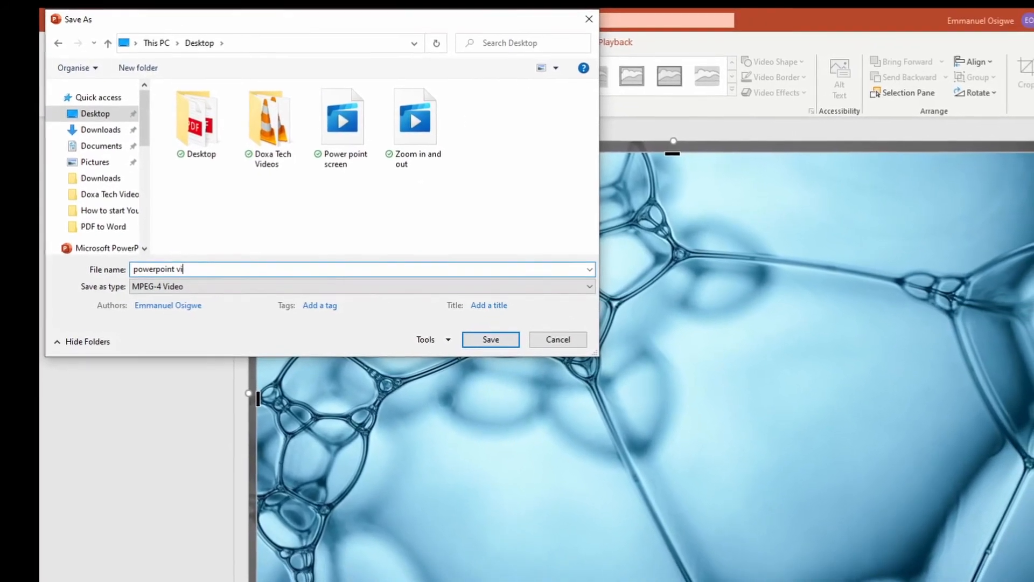
text(deo)
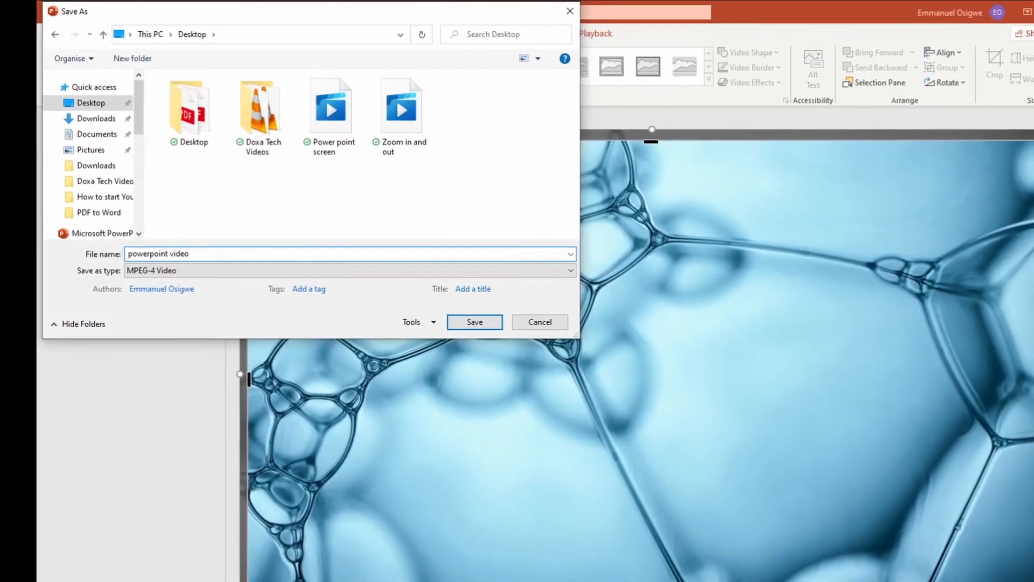
click(473, 321)
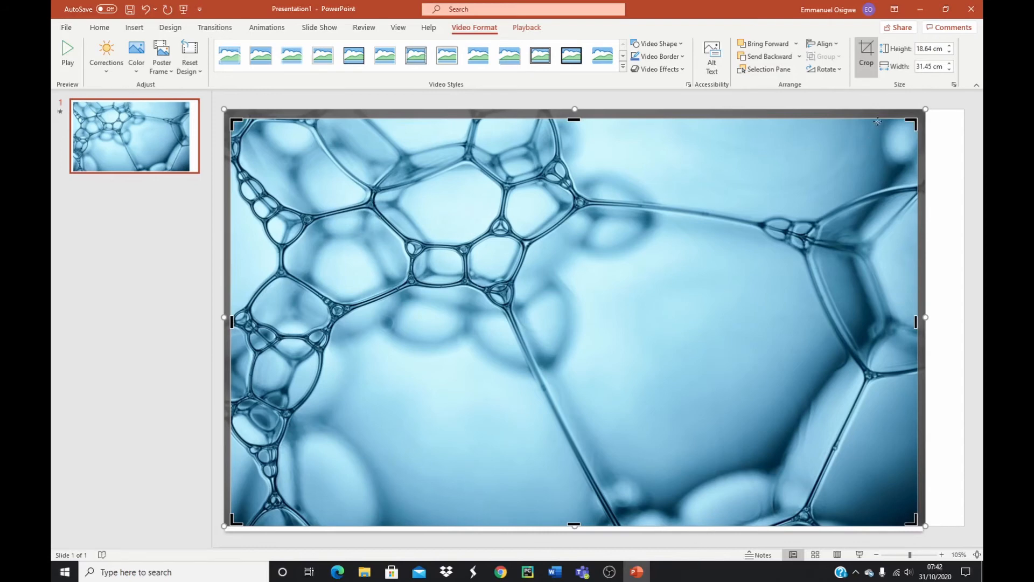
Close the presentation, saving it as Presentation1 in Documents, and close the browser window with the news article
click(971, 10)
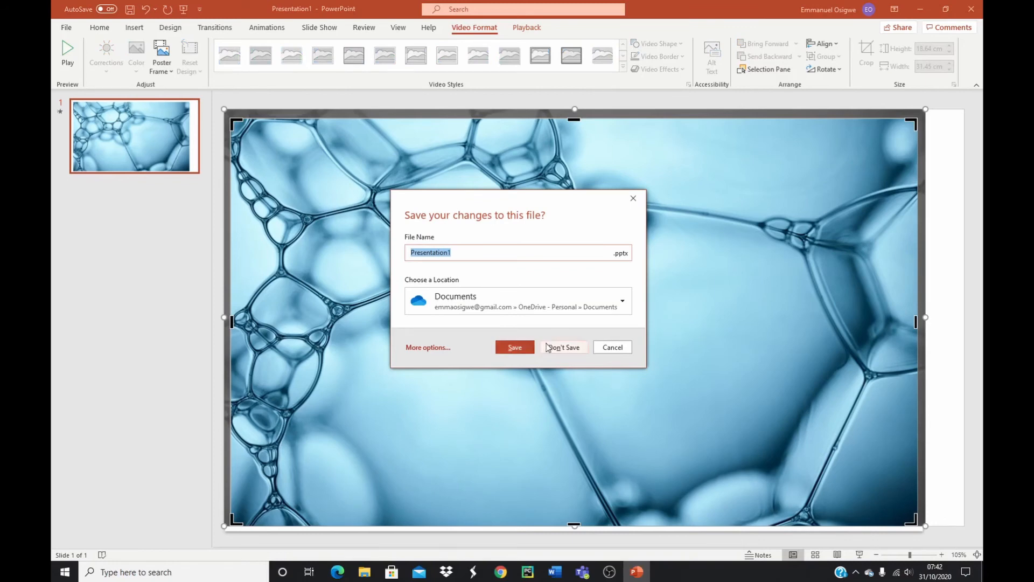
click(511, 349)
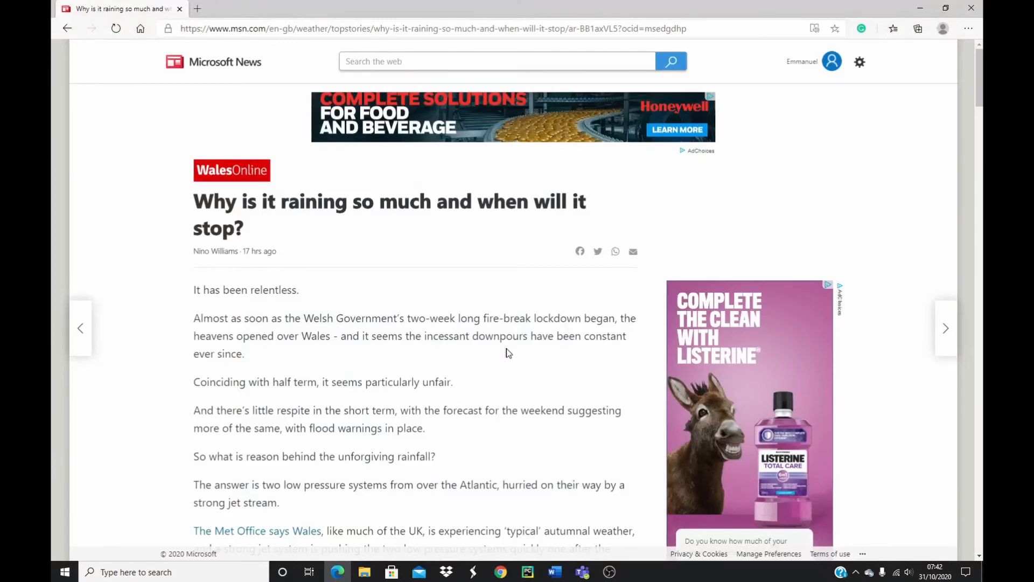
click(971, 9)
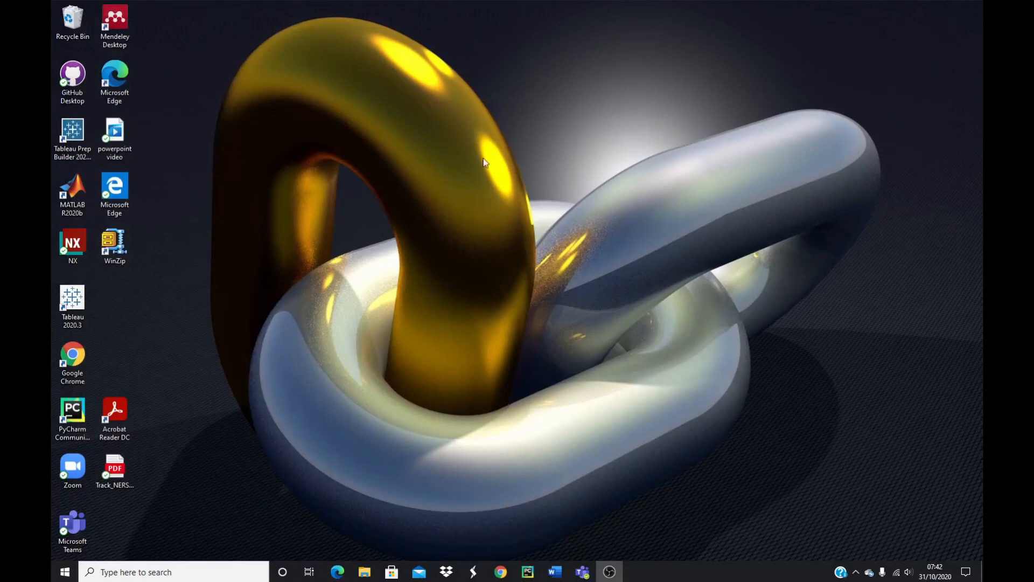
Play the exported "powerpoint video" file from the desktop, pause it partway, and close the video player
double_click(112, 136)
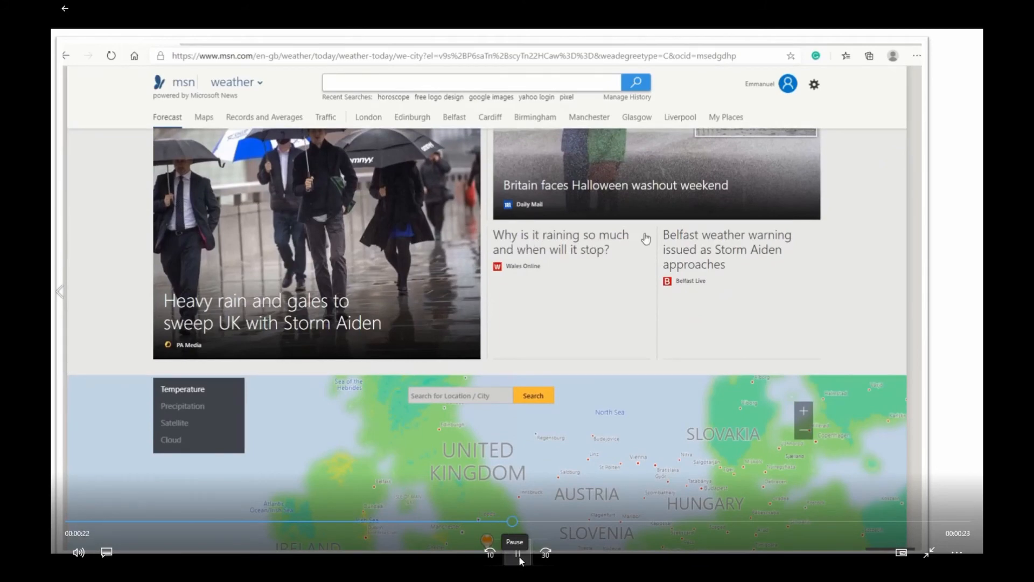
click(518, 553)
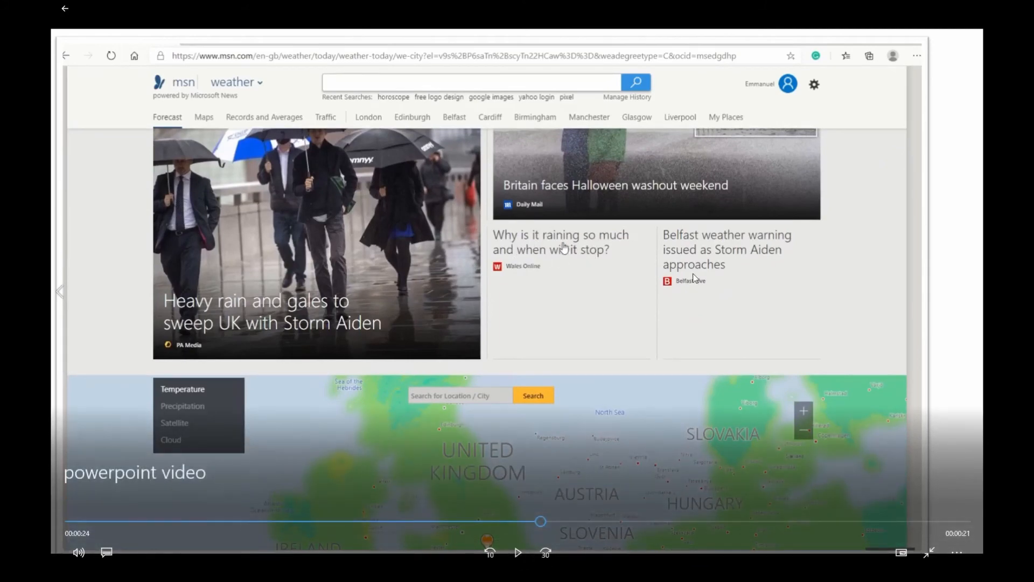
click(66, 9)
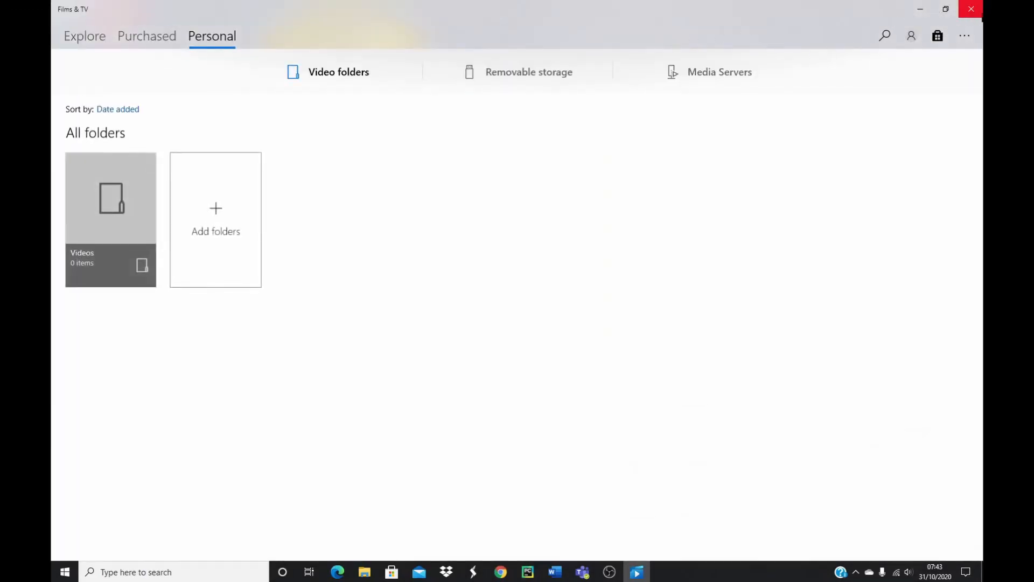
click(973, 11)
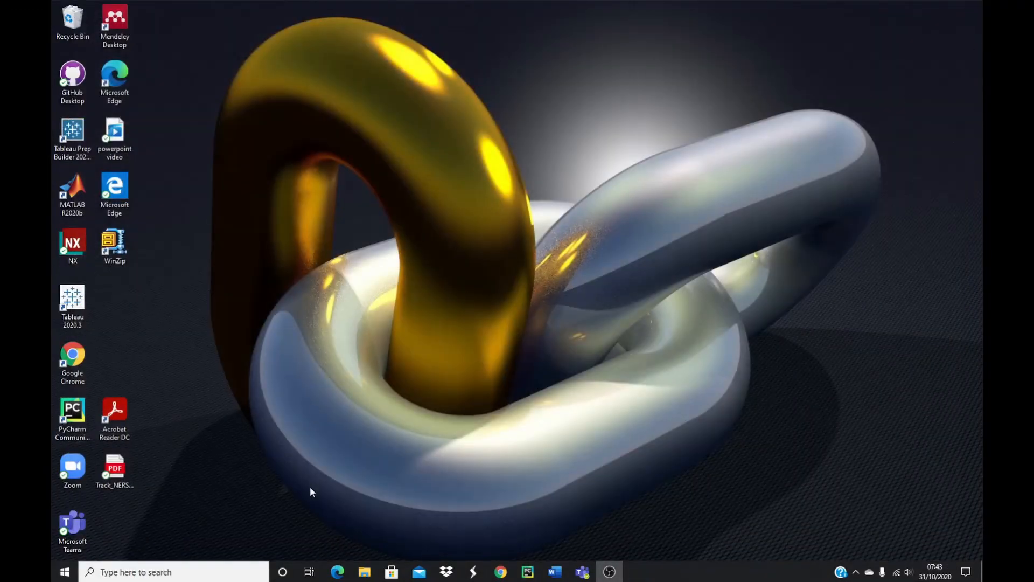